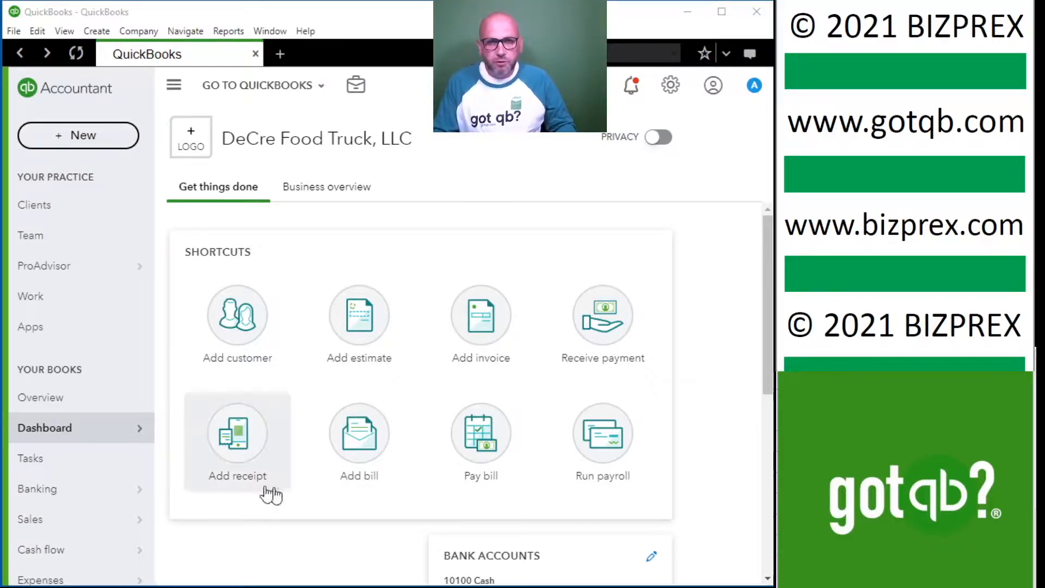
Open the Reports page for the DeCre Food Truck, LLC books.
{"action": "mouse_move", "coordinate": [68, 429]}
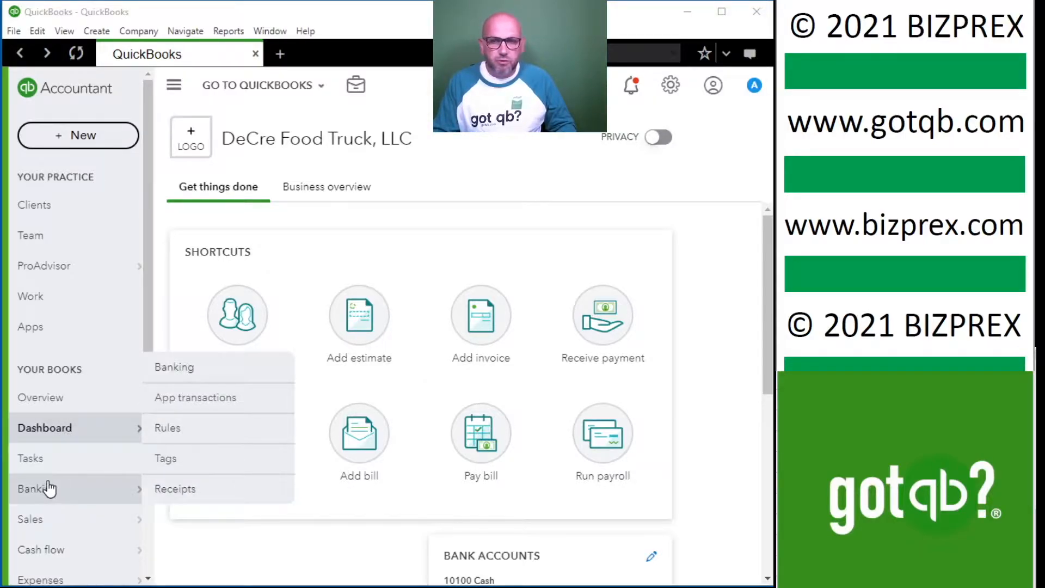
{"action": "scroll", "coordinate": [70, 516], "scroll_direction": "down", "scroll_amount": 3}
{"action": "mouse_move", "coordinate": [79, 520]}
{"action": "scroll", "coordinate": [79, 520], "scroll_direction": "down", "scroll_amount": 2}
{"action": "mouse_move", "coordinate": [84, 479]}
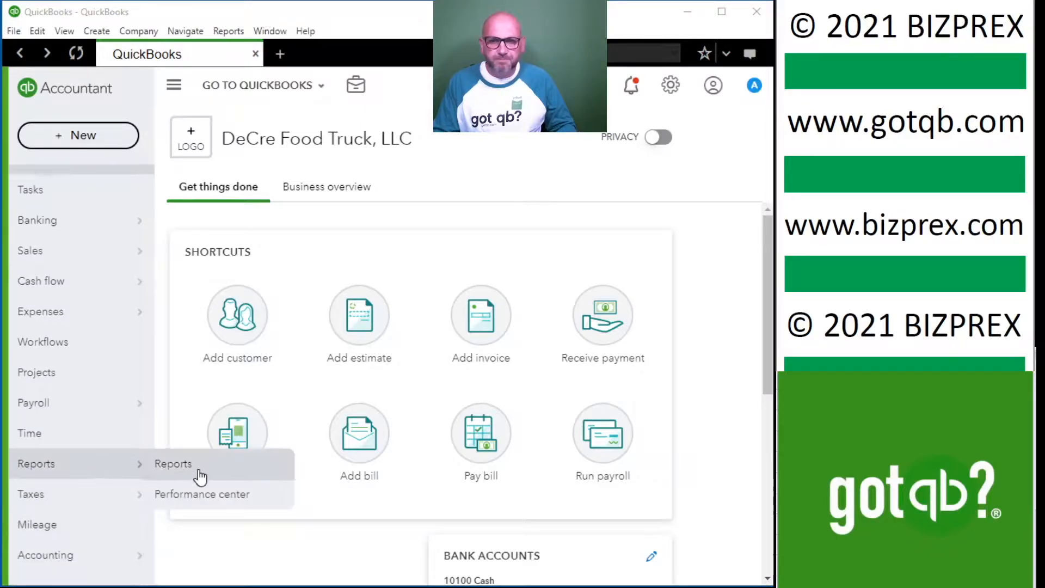
{"action": "left_click", "coordinate": [173, 464]}
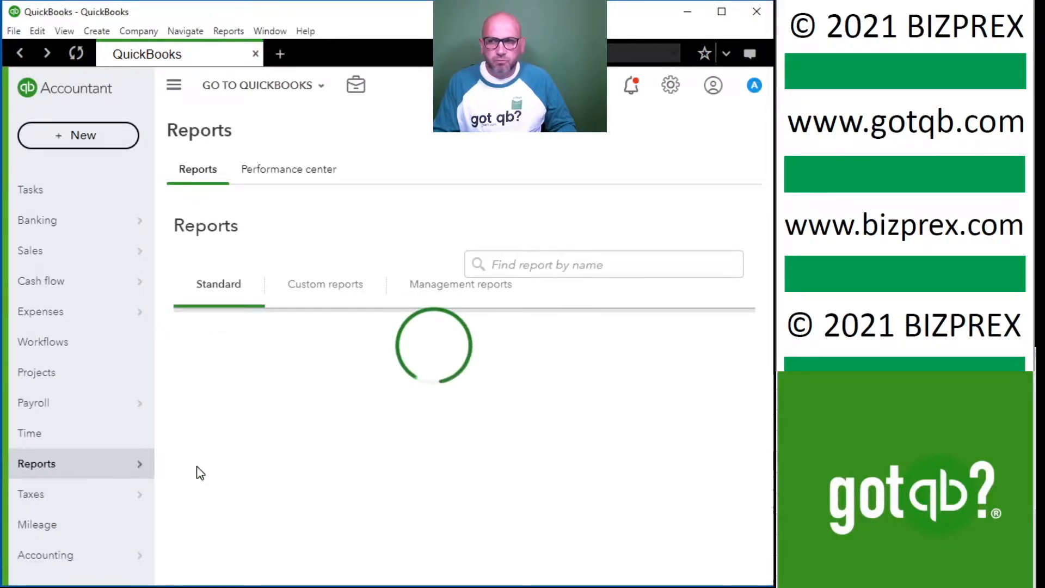
Find and open the Balance Sheet report among the standard accountant reports.
{"action": "scroll", "coordinate": [350, 463], "scroll_direction": "down", "scroll_amount": 10}
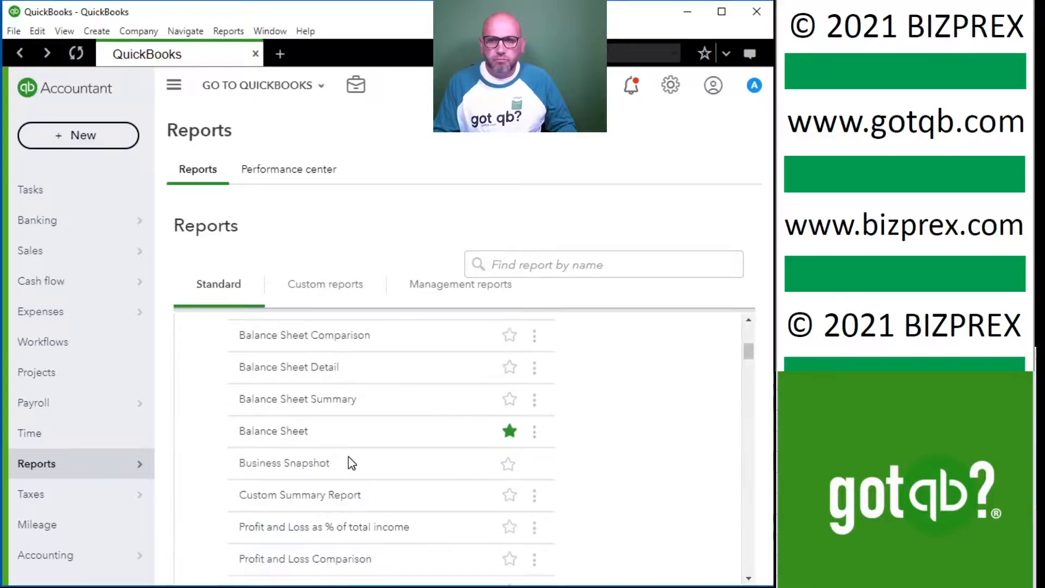
{"action": "scroll", "coordinate": [352, 463], "scroll_direction": "down", "scroll_amount": 10}
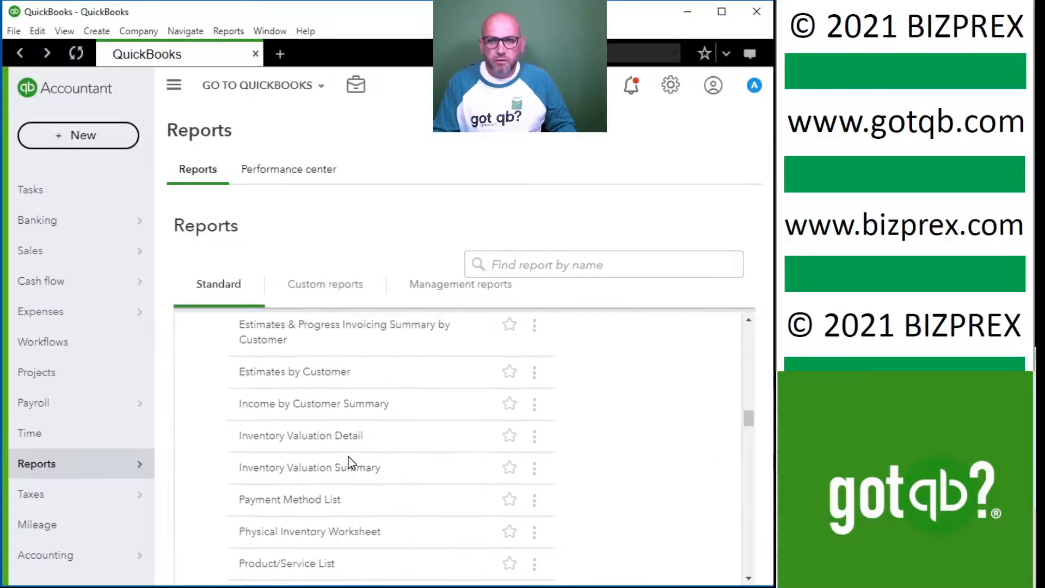
{"action": "scroll", "coordinate": [351, 463], "scroll_direction": "down", "scroll_amount": 10}
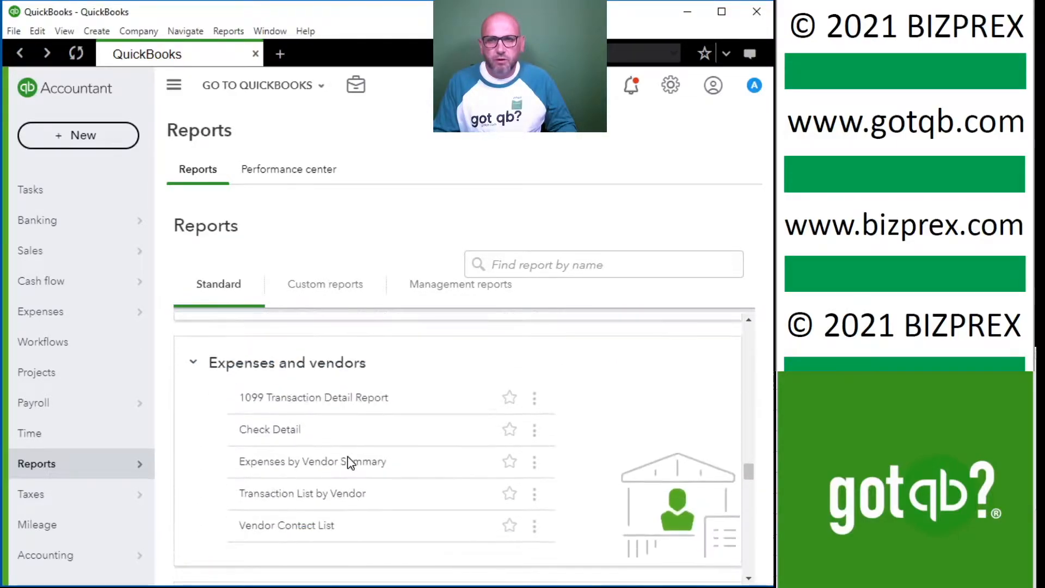
{"action": "scroll", "coordinate": [349, 460], "scroll_direction": "down", "scroll_amount": 8}
{"action": "scroll", "coordinate": [348, 460], "scroll_direction": "up", "scroll_amount": 3}
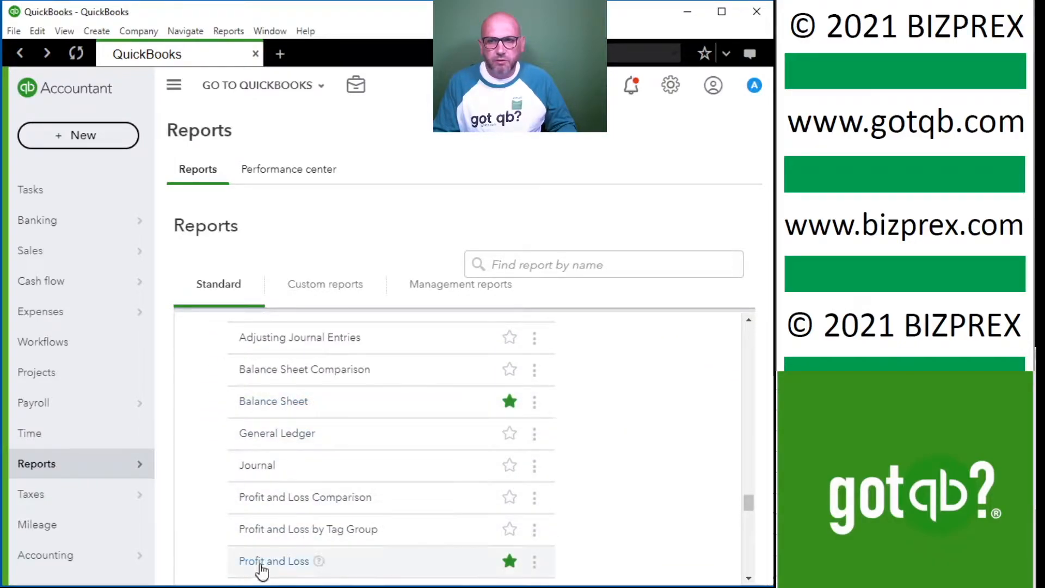
{"action": "left_click", "coordinate": [274, 403]}
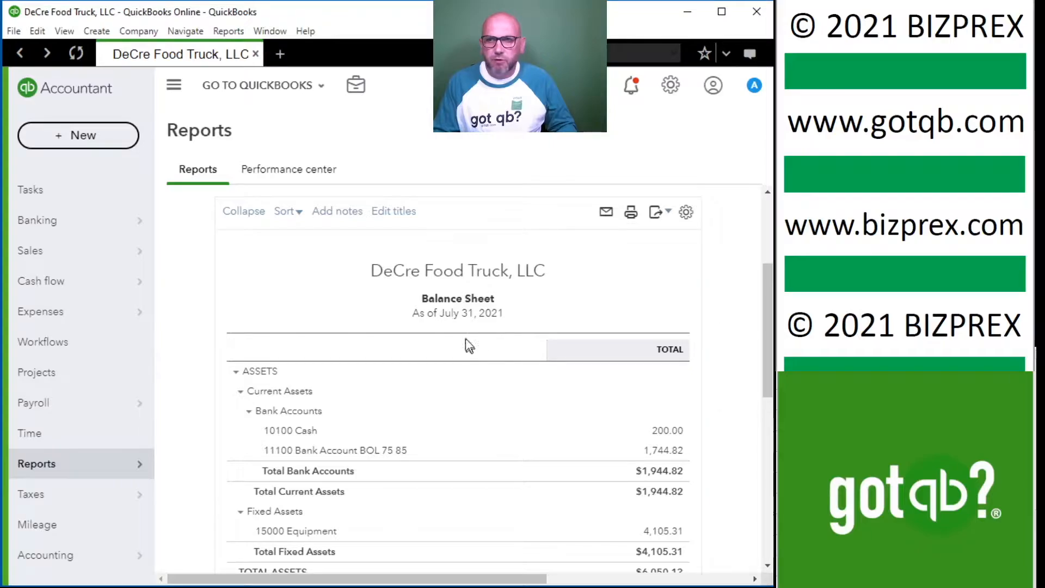
Set the Balance Sheet period from 12/31/2020 to 12/31/2020 and run the report.
{"action": "scroll", "coordinate": [555, 292], "scroll_direction": "down", "scroll_amount": 5}
{"action": "scroll", "coordinate": [555, 291], "scroll_direction": "up", "scroll_amount": 8}
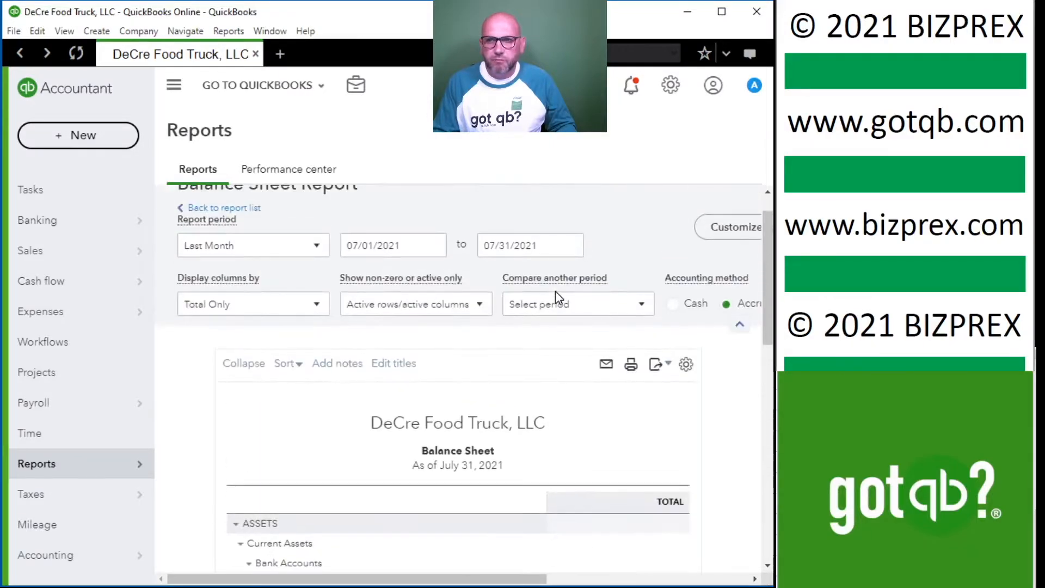
{"action": "triple_click", "coordinate": [413, 287]}
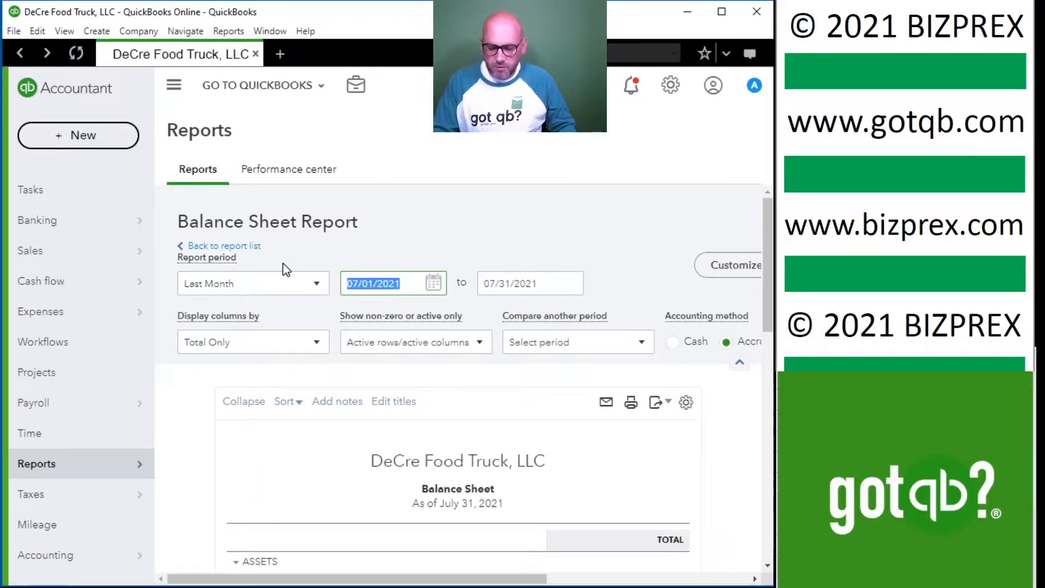
{"action": "type", "text": "12312020"}
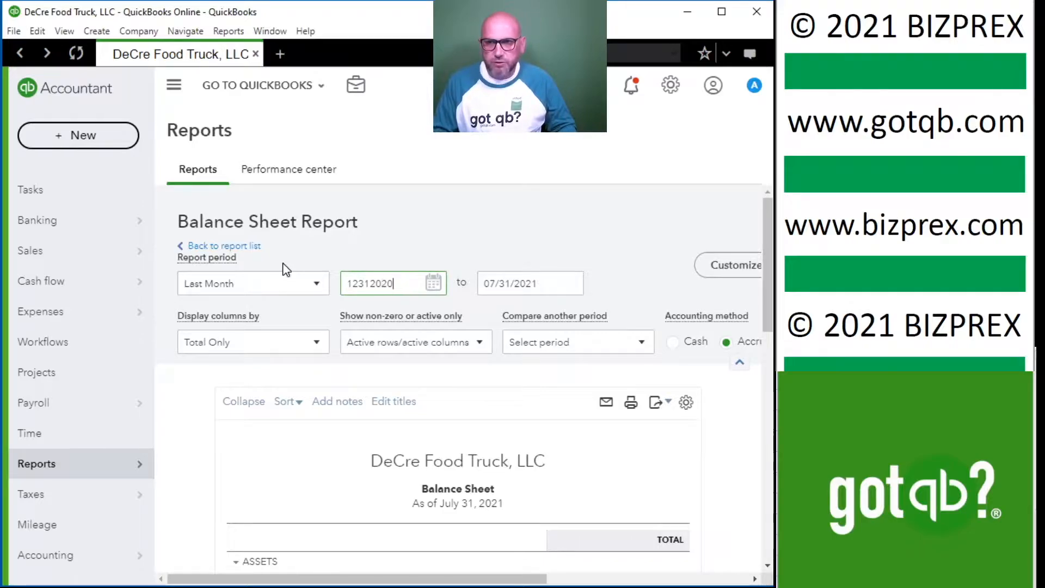
{"action": "key", "text": "Tab"}
{"action": "type", "text": "1231"}
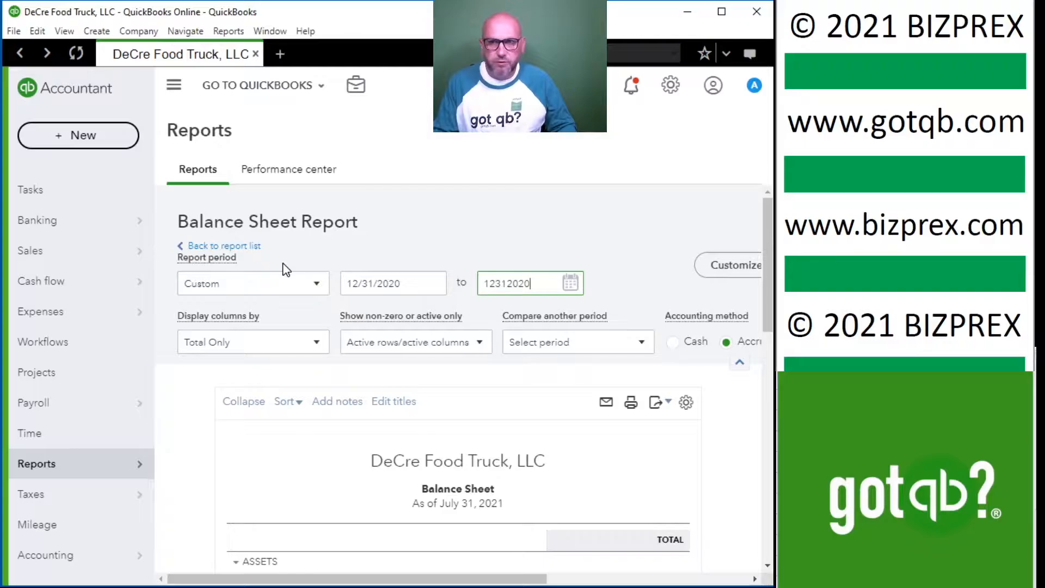
{"action": "key", "text": "Tab"}
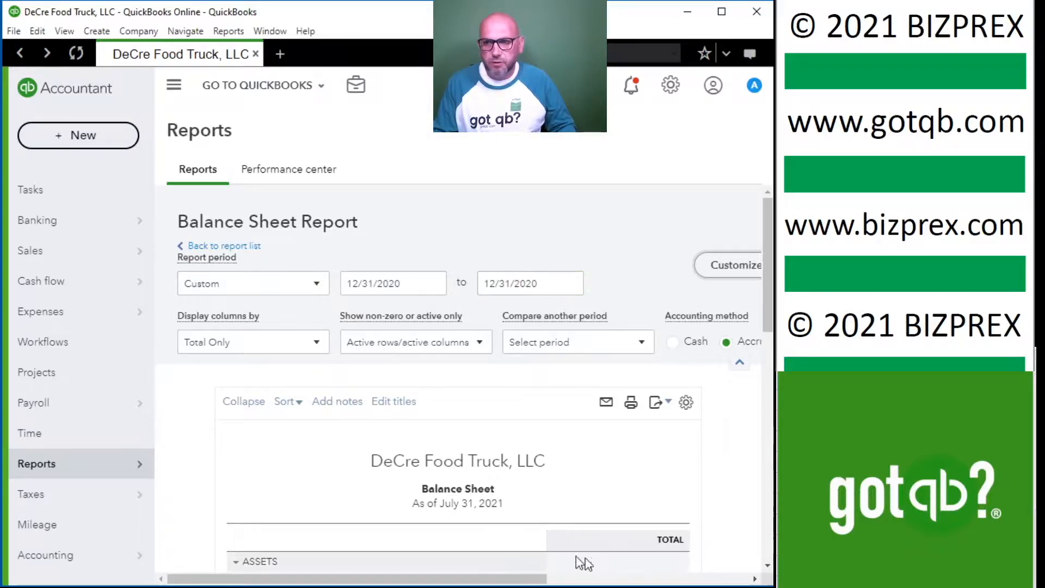
{"action": "scroll", "coordinate": [584, 567], "scroll_direction": "right", "scroll_amount": 5}
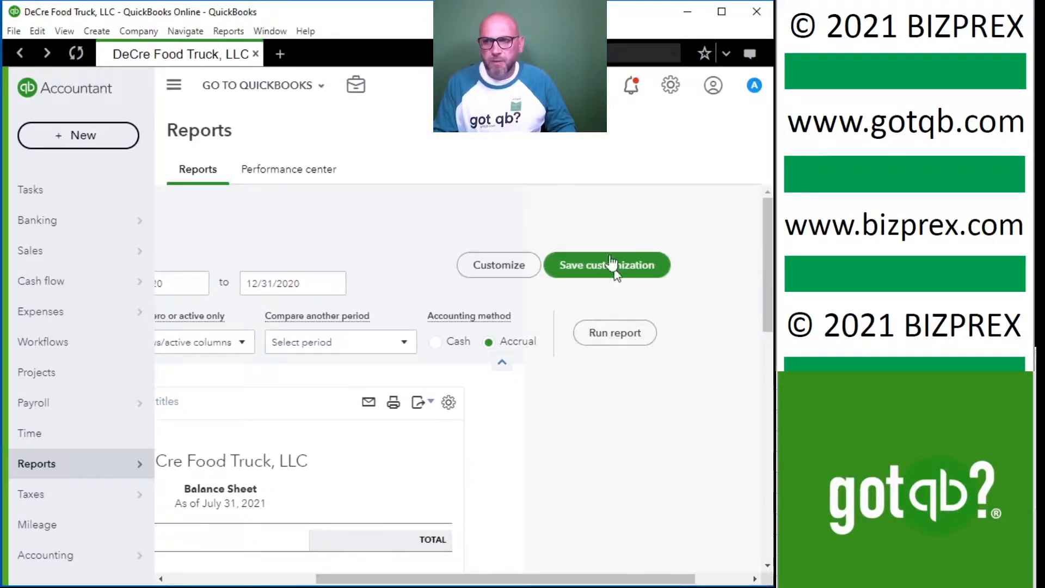
{"action": "left_click", "coordinate": [632, 348]}
Switch the Balance Sheet's accounting method to Cash and rerun the report.
{"action": "left_click_drag", "start_coordinate": [537, 582], "coordinate": [740, 582]}
{"action": "scroll", "coordinate": [549, 416], "scroll_direction": "up", "scroll_amount": 2}
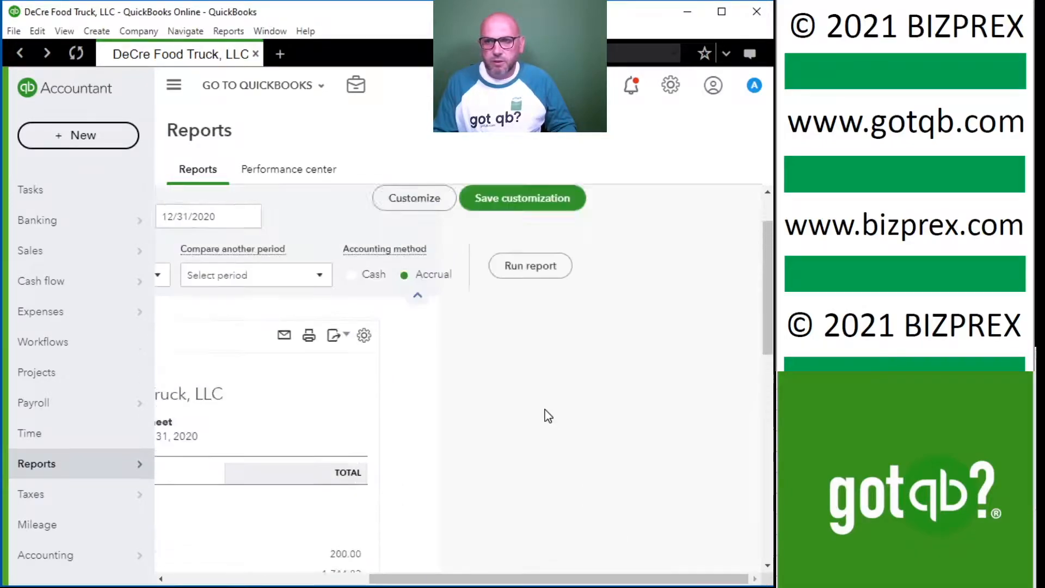
{"action": "scroll", "coordinate": [548, 416], "scroll_direction": "up", "scroll_amount": 2}
{"action": "left_click", "coordinate": [351, 342]}
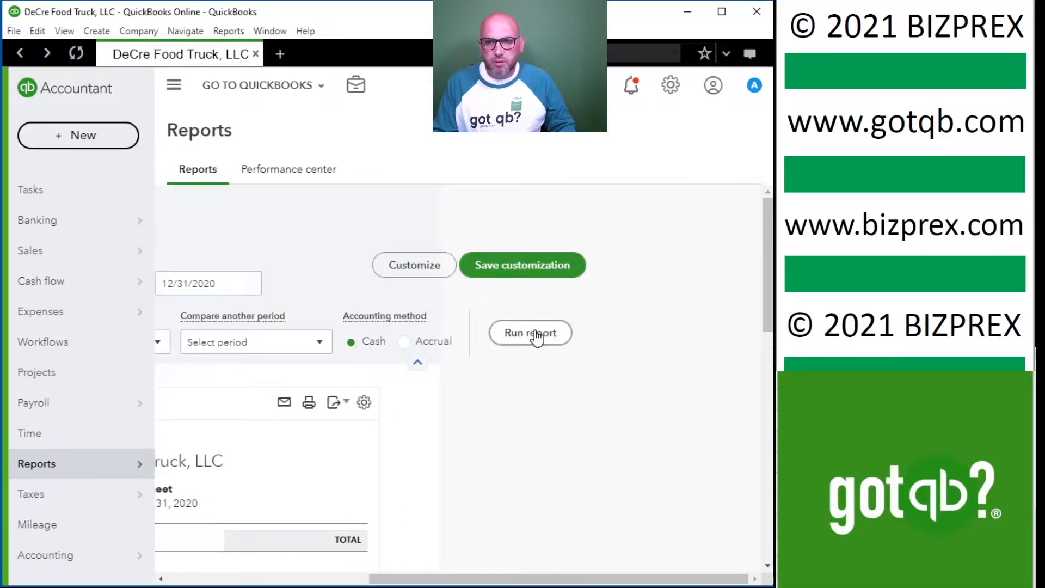
{"action": "left_click", "coordinate": [537, 334]}
Review the Balance Sheet's bank accounts, fixed asset equipment, credit card liabilities and equity lines, including members draw and net income.
{"action": "scroll", "coordinate": [518, 454], "scroll_direction": "down", "scroll_amount": 2}
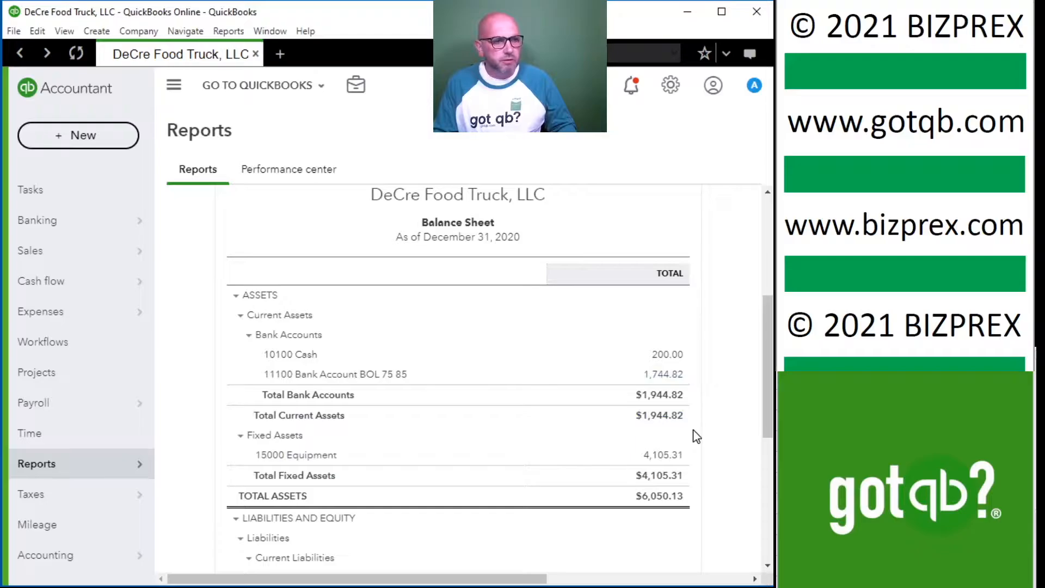
{"action": "scroll", "coordinate": [693, 428], "scroll_direction": "down", "scroll_amount": 2}
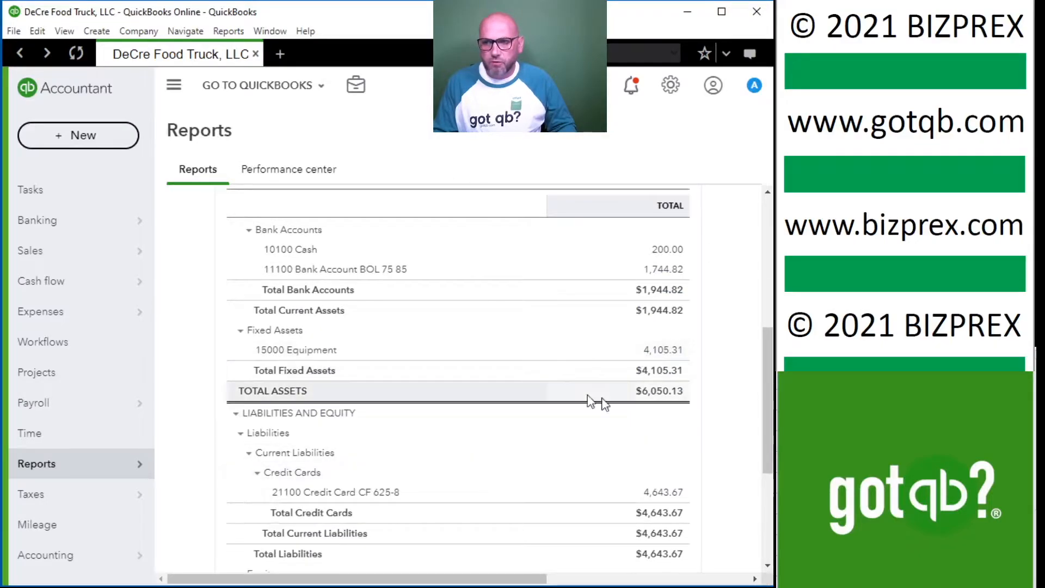
{"action": "scroll", "coordinate": [683, 478], "scroll_direction": "down", "scroll_amount": 3}
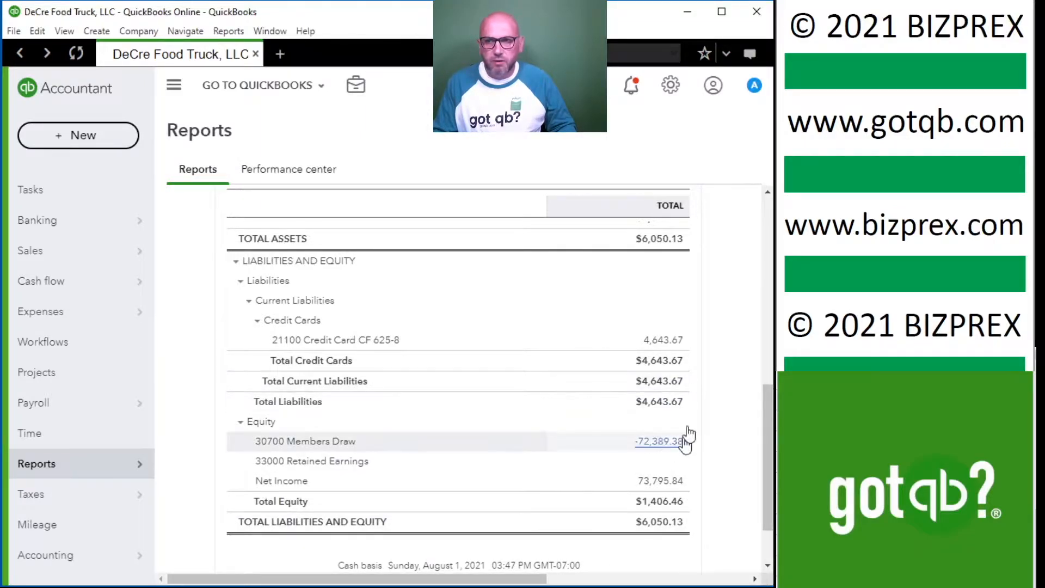
{"action": "scroll", "coordinate": [599, 425], "scroll_direction": "up", "scroll_amount": 1}
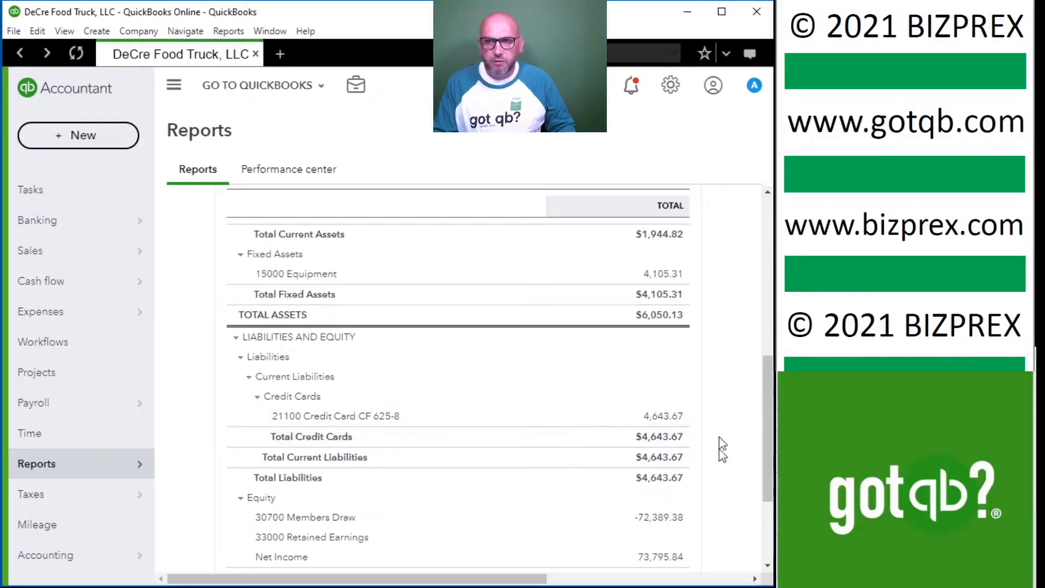
{"action": "scroll", "coordinate": [702, 501], "scroll_direction": "down", "scroll_amount": 1}
{"action": "scroll", "coordinate": [702, 490], "scroll_direction": "down", "scroll_amount": 1}
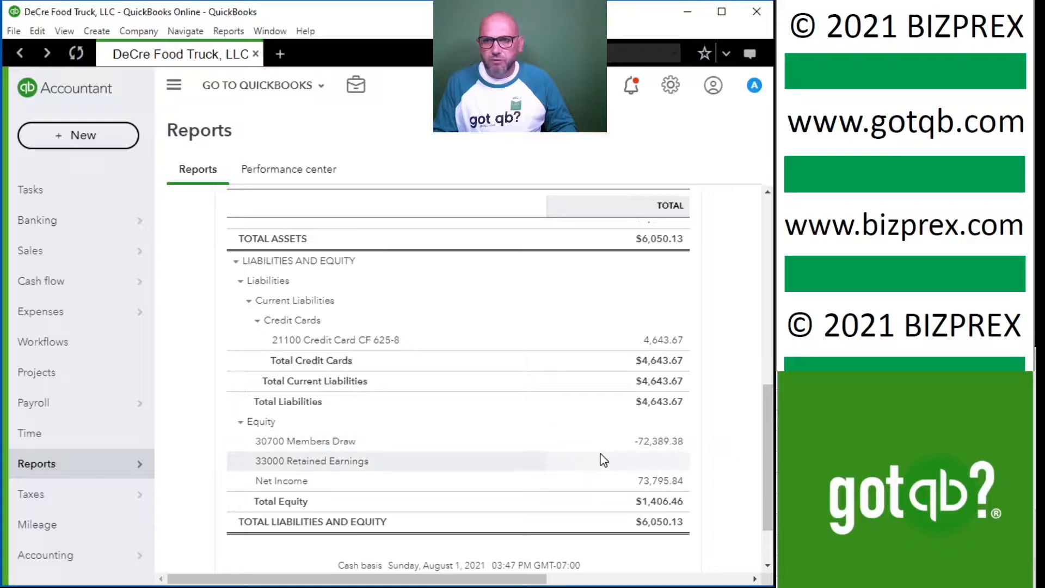
{"action": "scroll", "coordinate": [594, 454], "scroll_direction": "up", "scroll_amount": 5}
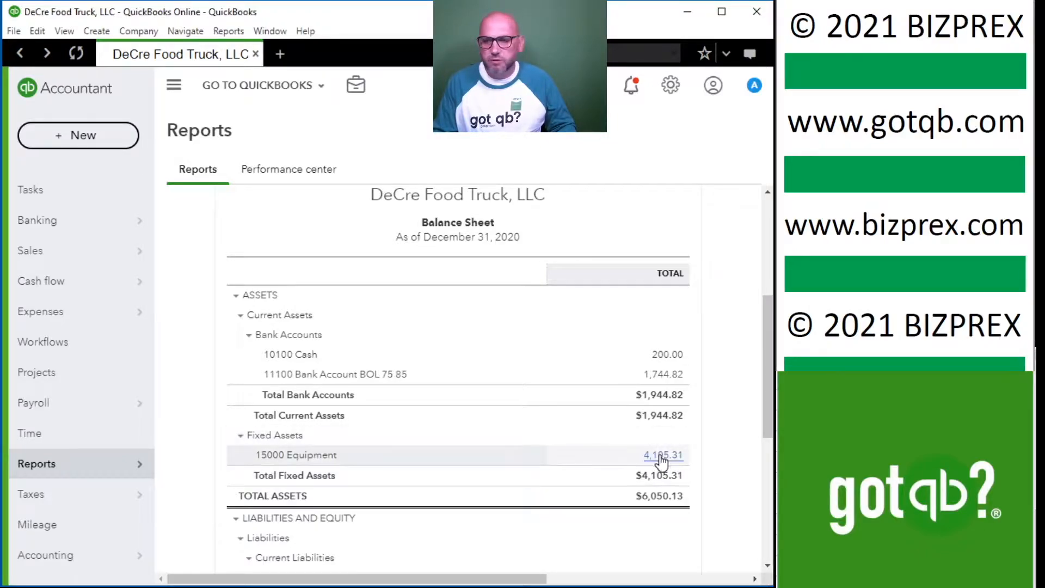
{"action": "scroll", "coordinate": [661, 462], "scroll_direction": "down", "scroll_amount": 5}
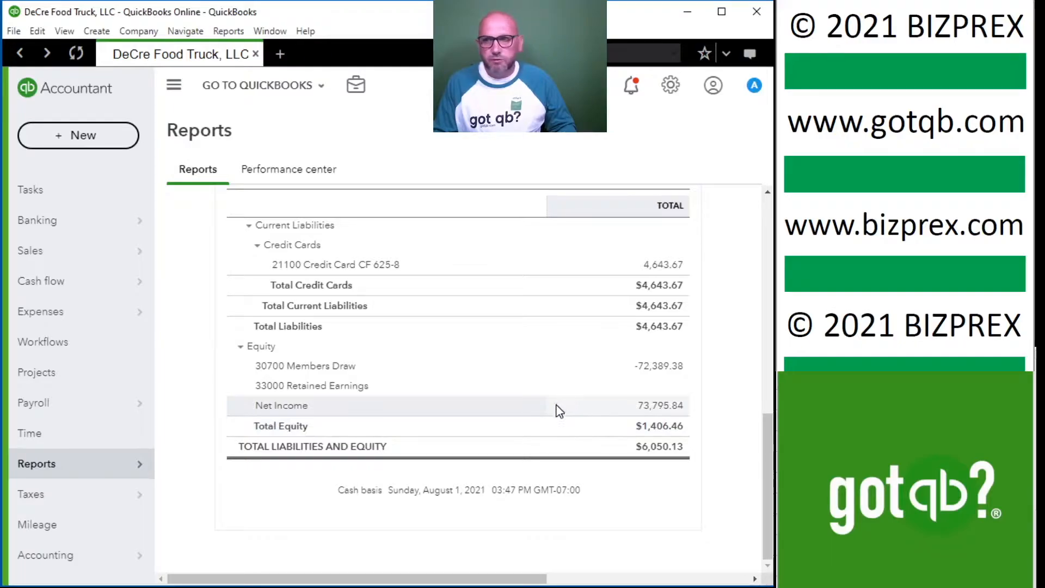
{"action": "scroll", "coordinate": [302, 251], "scroll_direction": "up", "scroll_amount": 2}
{"action": "scroll", "coordinate": [303, 253], "scroll_direction": "up", "scroll_amount": 6}
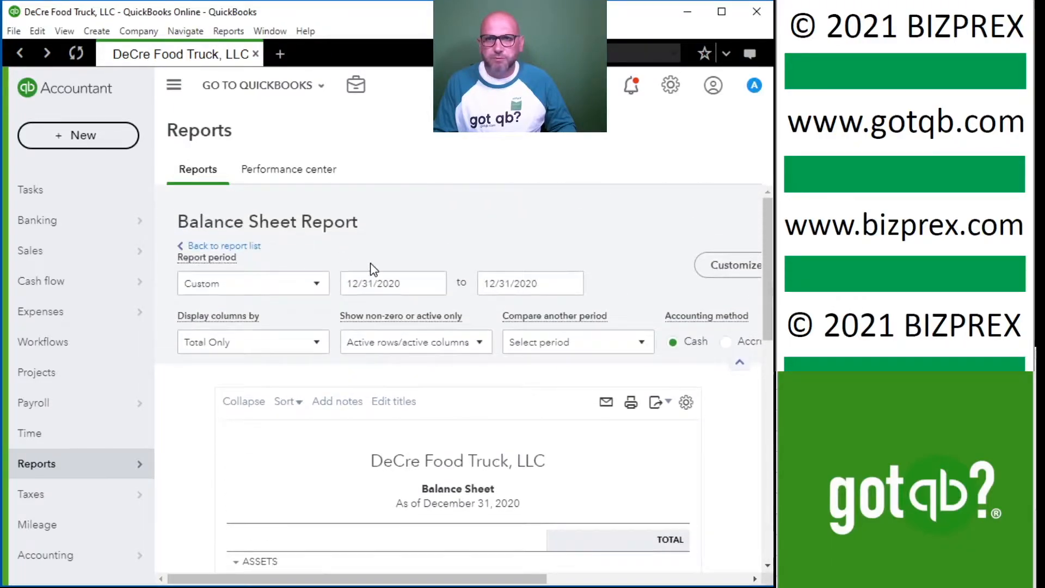
Start a new journal entry dated 12/31/2020 with journal number AJE001.
{"action": "left_click", "coordinate": [356, 87]}
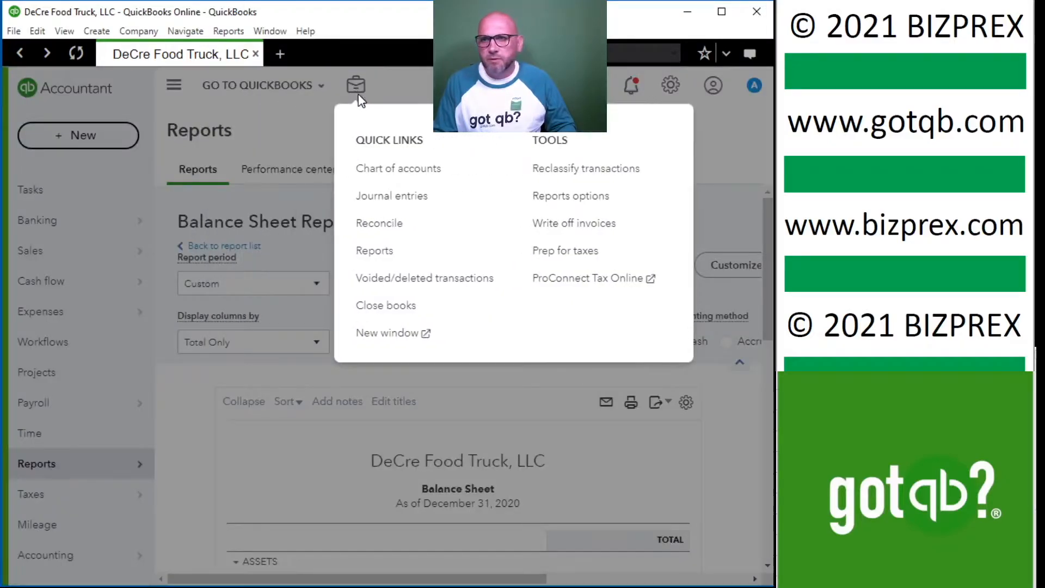
{"action": "left_click", "coordinate": [408, 199]}
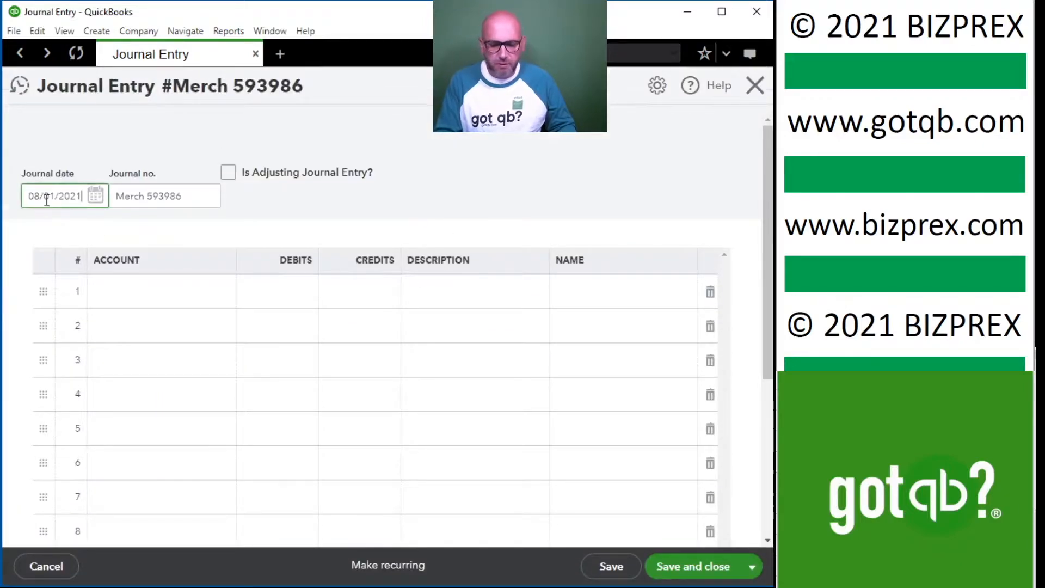
{"action": "type", "text": "12/31"}
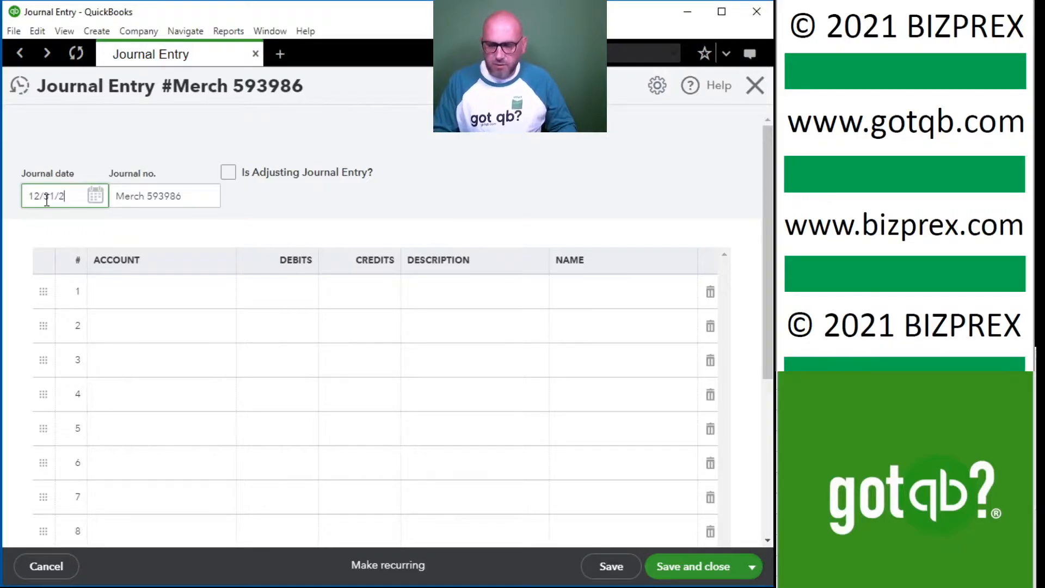
{"action": "key", "text": "Tab"}
{"action": "type", "text": "A"}
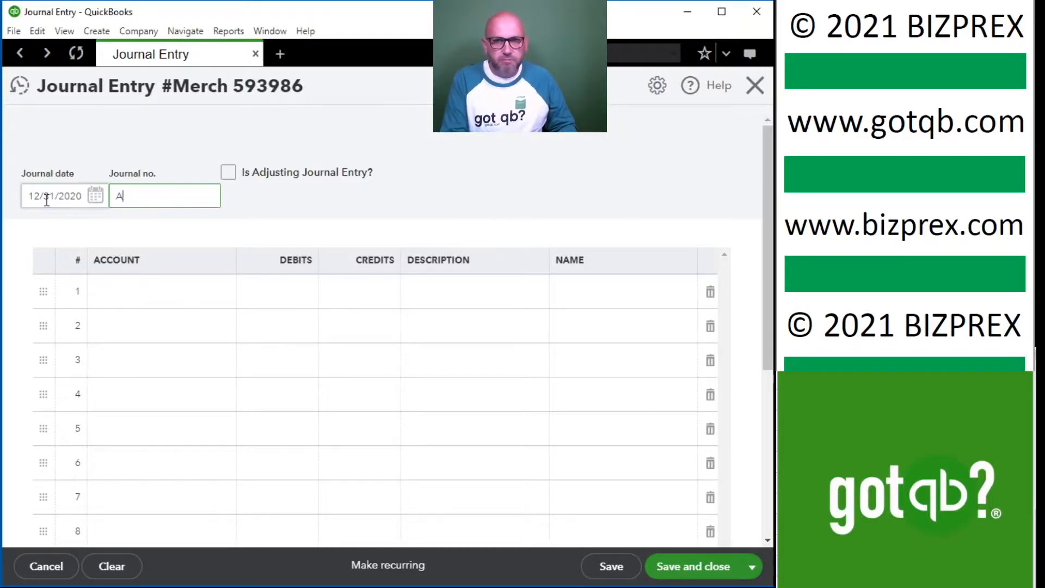
{"action": "type", "text": "JE001"}
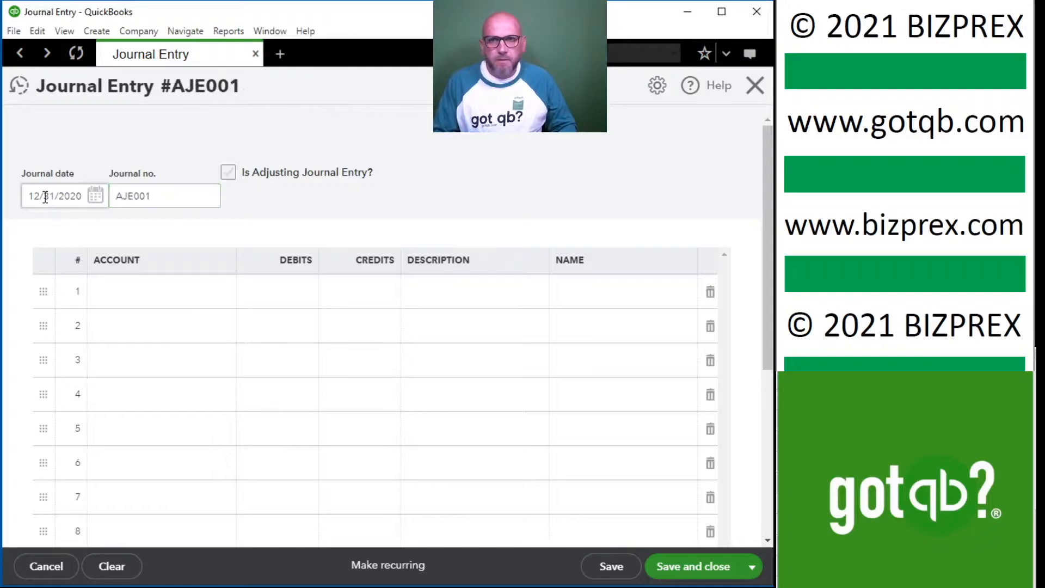
Debit 69100 Depreciation Expense 4,105.31 on the journal entry's first line with the description Sec 179.
{"action": "left_click", "coordinate": [178, 298]}
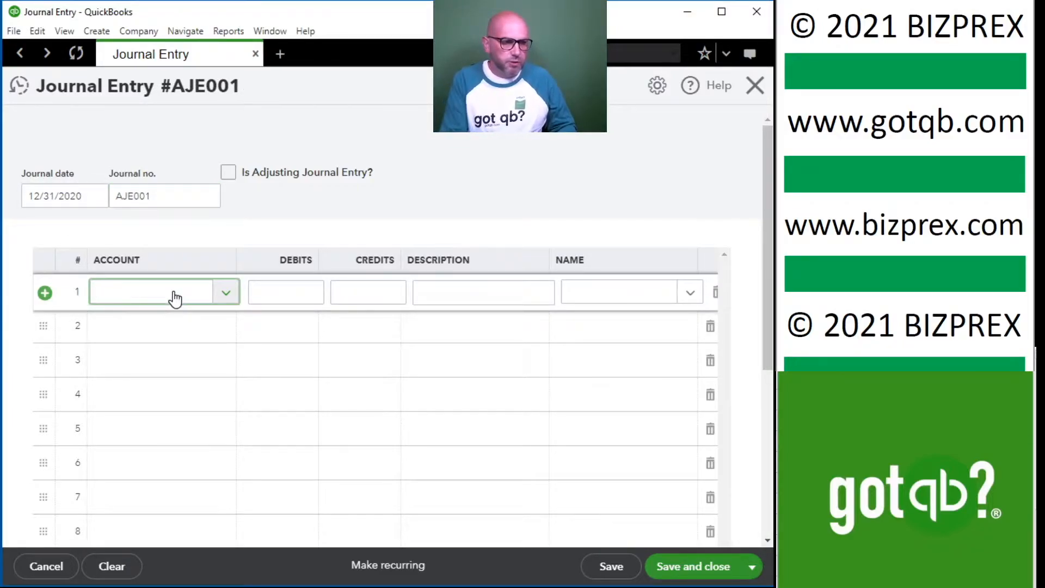
{"action": "type", "text": "depr"}
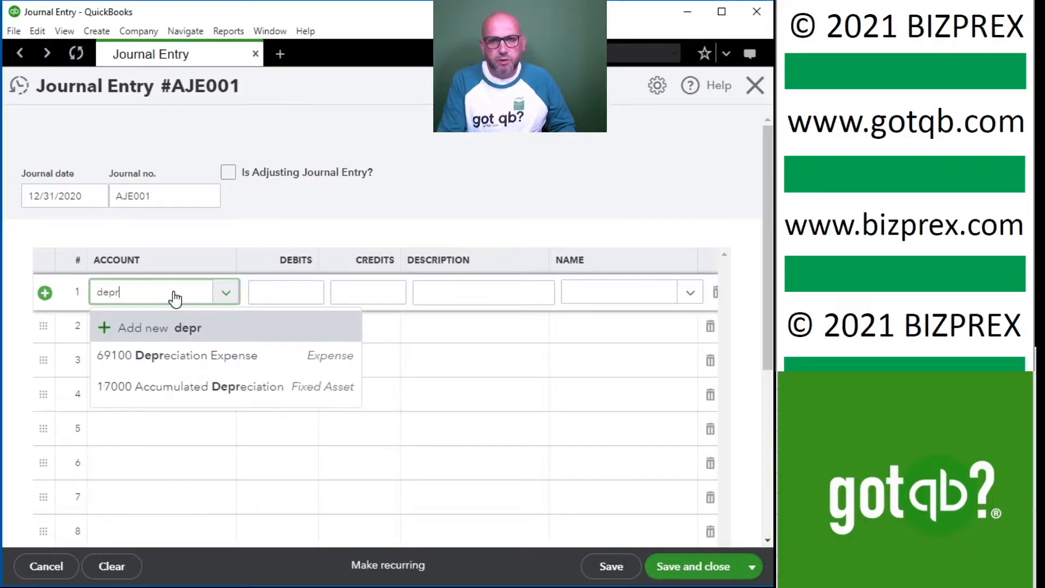
{"action": "left_click", "coordinate": [175, 364]}
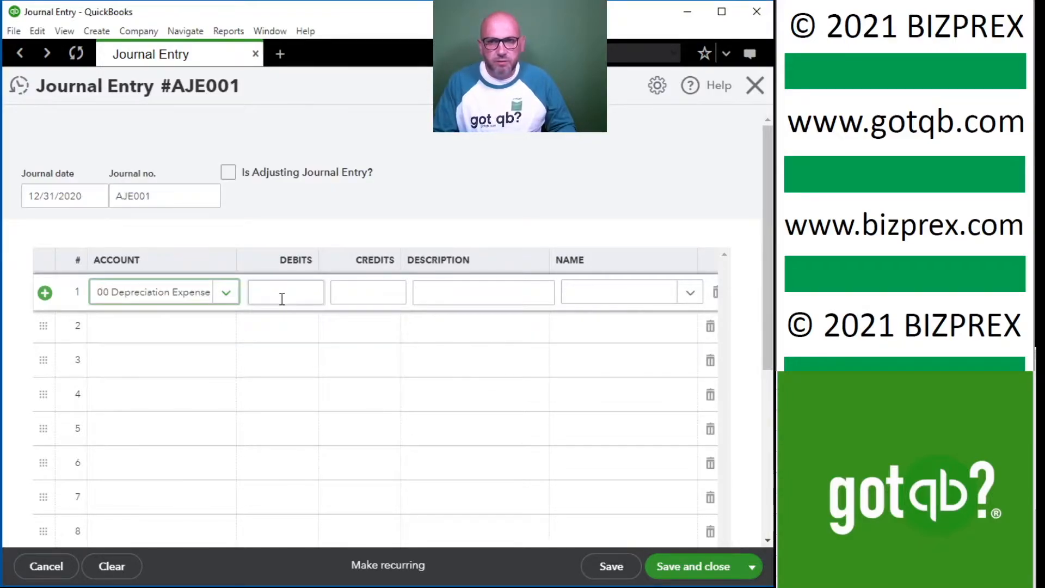
{"action": "left_click", "coordinate": [282, 297]}
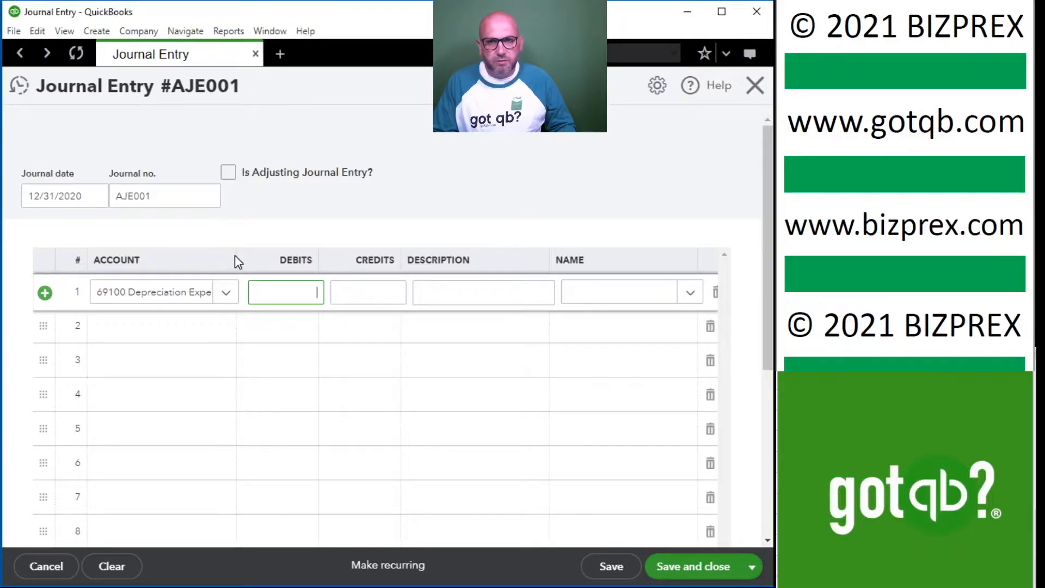
{"action": "left_click_drag", "start_coordinate": [234, 254], "coordinate": [270, 256]}
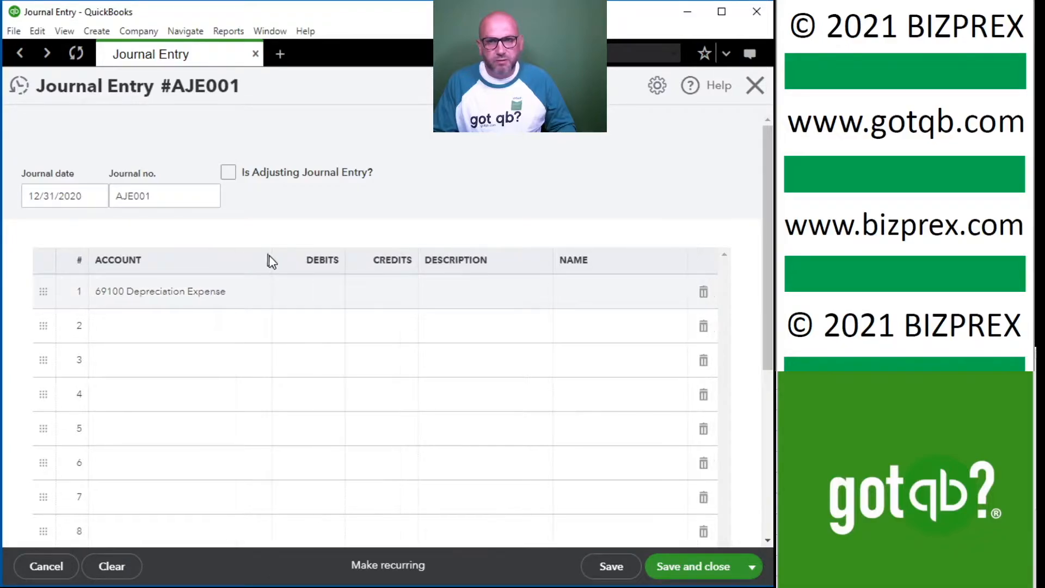
{"action": "left_click", "coordinate": [325, 298]}
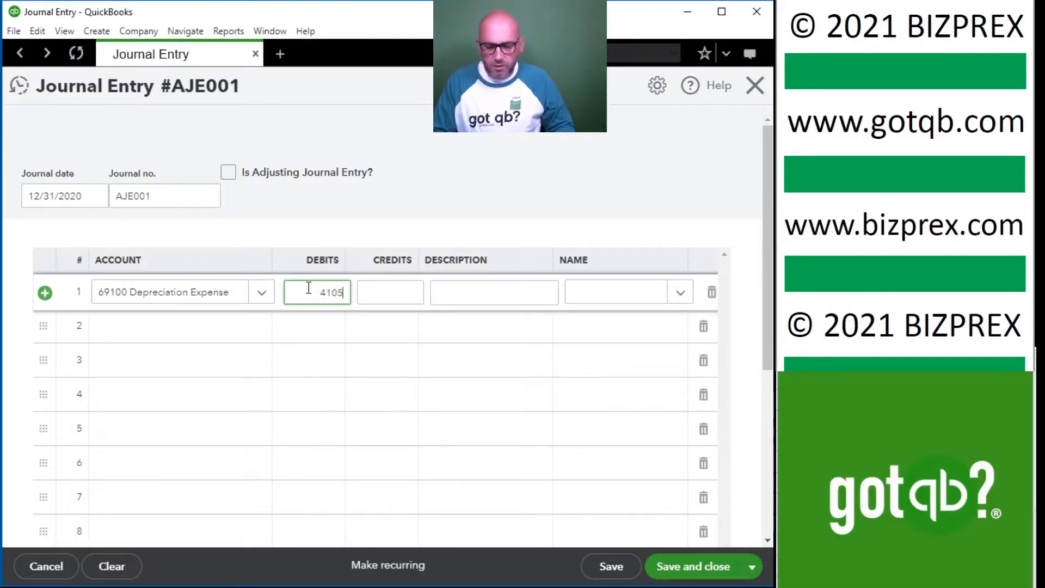
{"action": "type", "text": "4105.31"}
{"action": "left_click", "coordinate": [471, 297]}
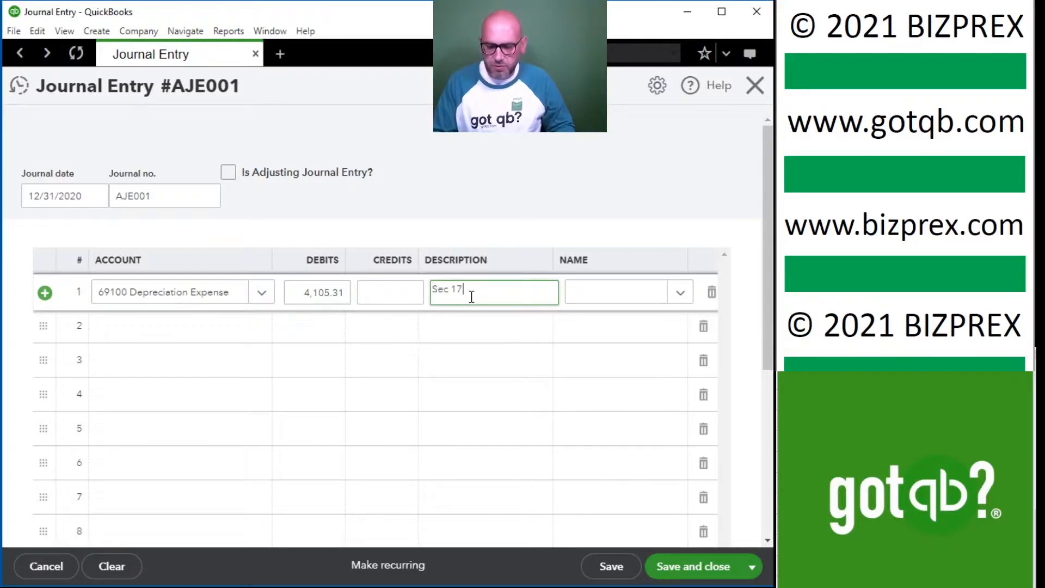
Credit 17000 Accumulated Depreciation 4,105.31 on the second line, then save and close the journal entry.
{"action": "left_click", "coordinate": [175, 329]}
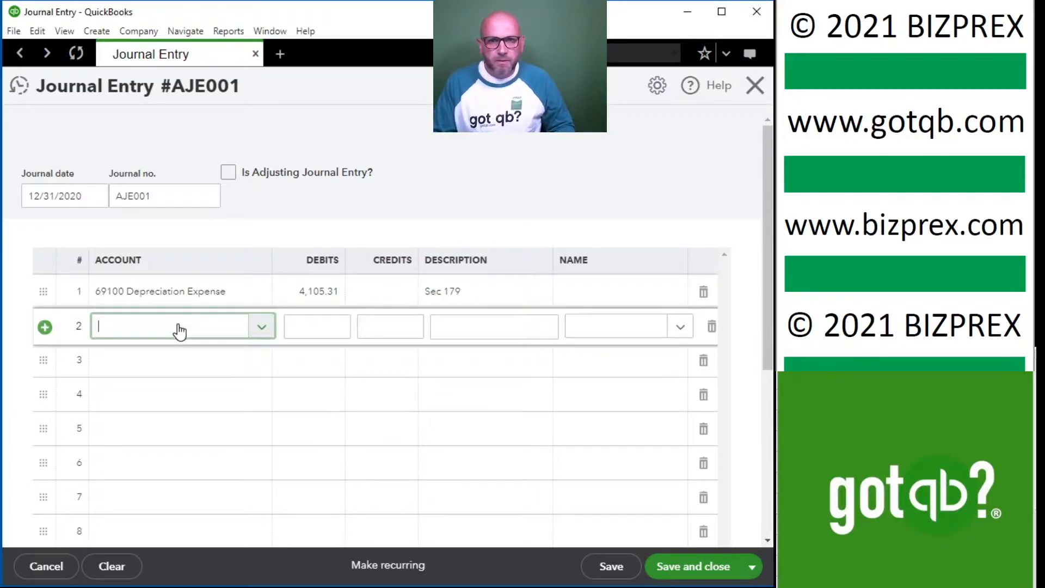
{"action": "type", "text": "acc"}
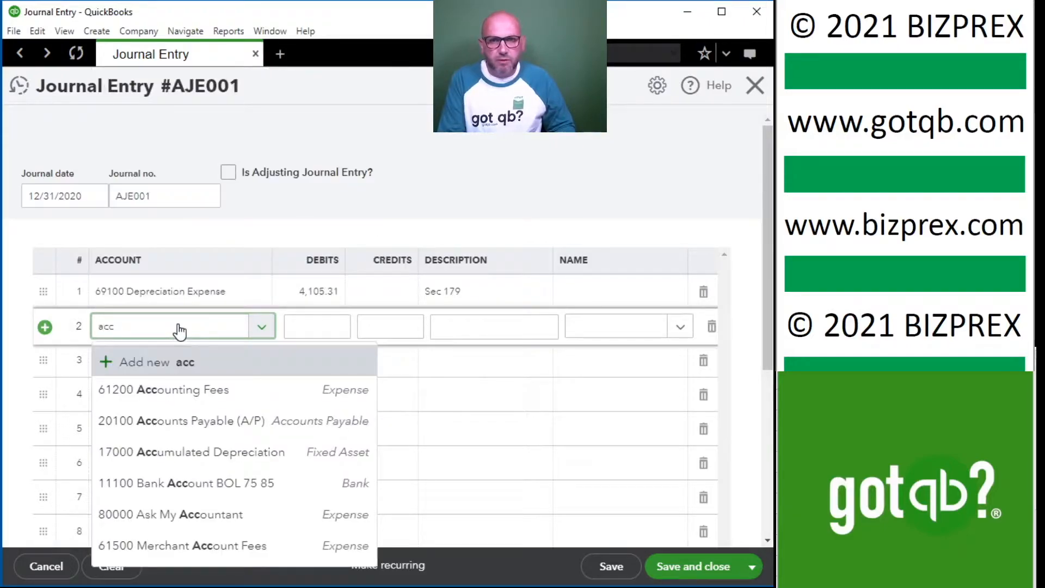
{"action": "left_click", "coordinate": [206, 452]}
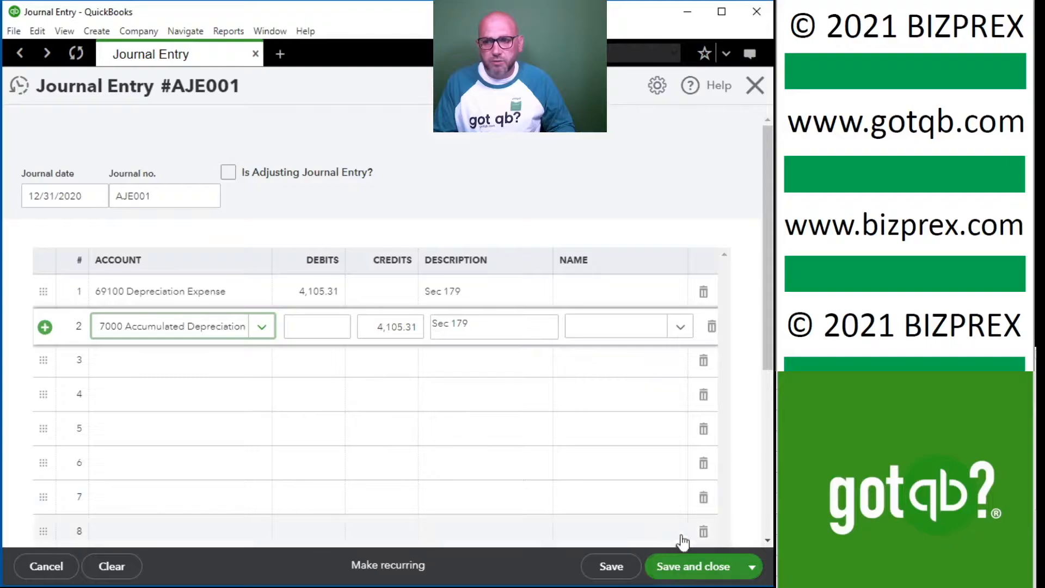
{"action": "left_click", "coordinate": [690, 573]}
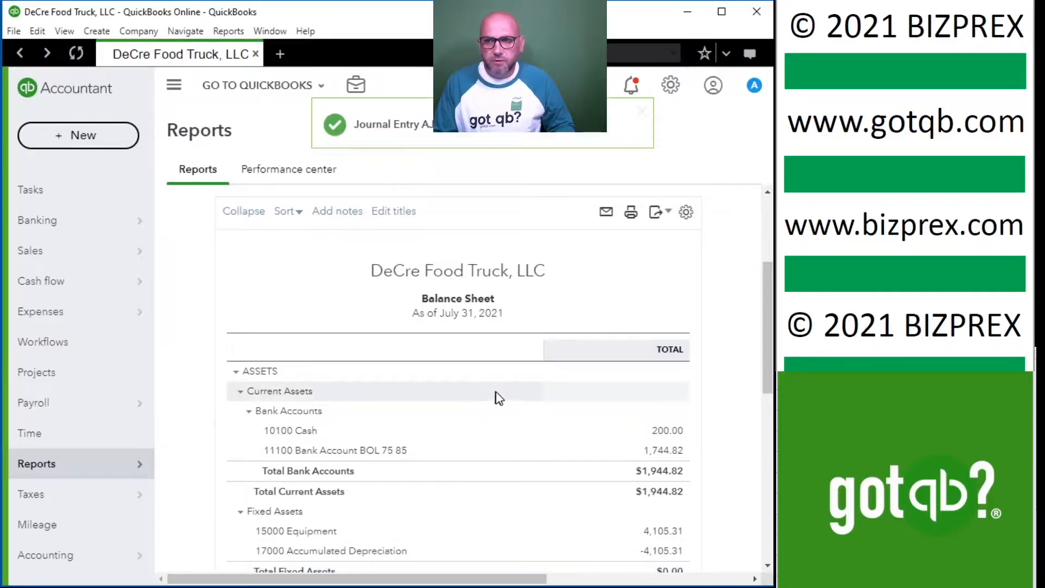
Check the Balance Sheet's accumulated depreciation and members draw amounts, and start a second journal entry.
{"action": "scroll", "coordinate": [496, 395], "scroll_direction": "down", "scroll_amount": 2}
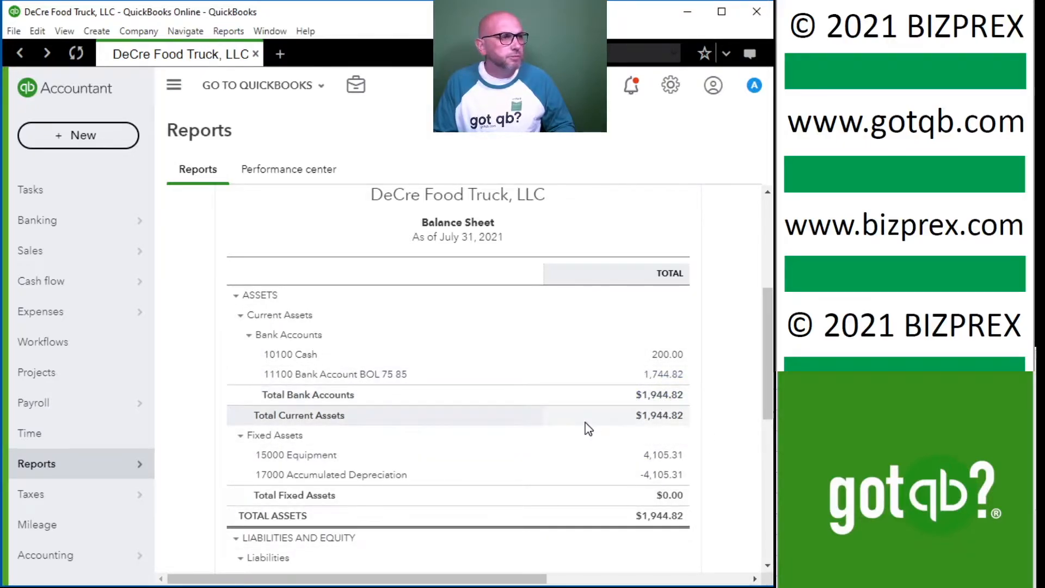
{"action": "scroll", "coordinate": [594, 424], "scroll_direction": "down", "scroll_amount": 5}
{"action": "scroll", "coordinate": [589, 429], "scroll_direction": "down", "scroll_amount": 3}
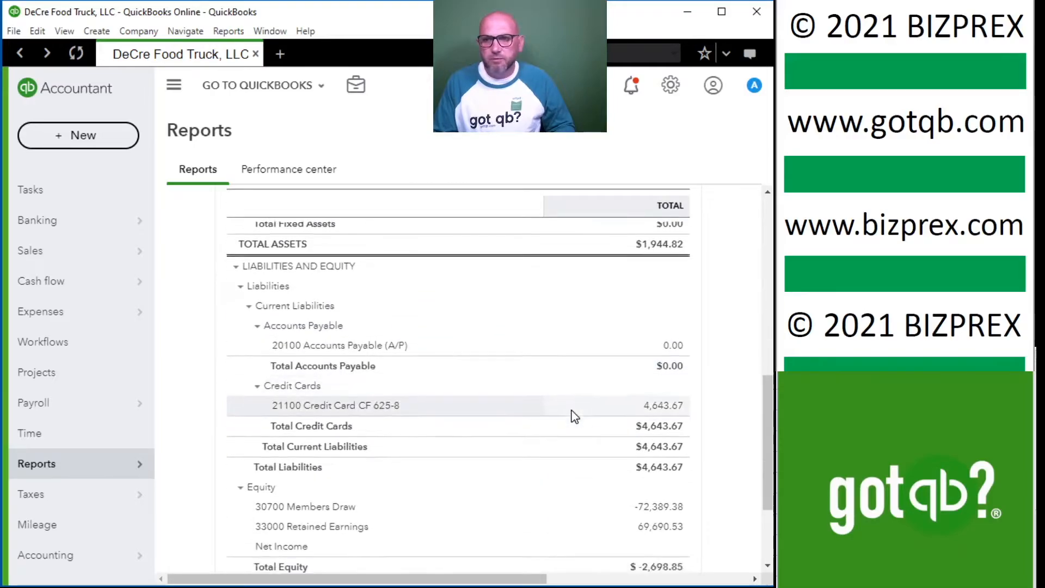
{"action": "scroll", "coordinate": [599, 433], "scroll_direction": "up", "scroll_amount": 2}
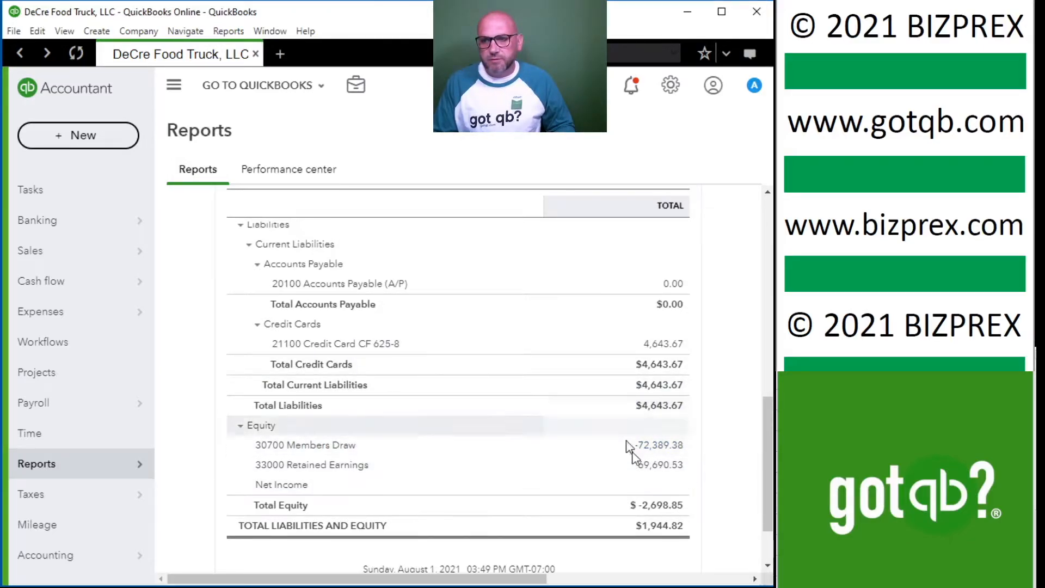
{"action": "scroll", "coordinate": [635, 452], "scroll_direction": "up", "scroll_amount": 10}
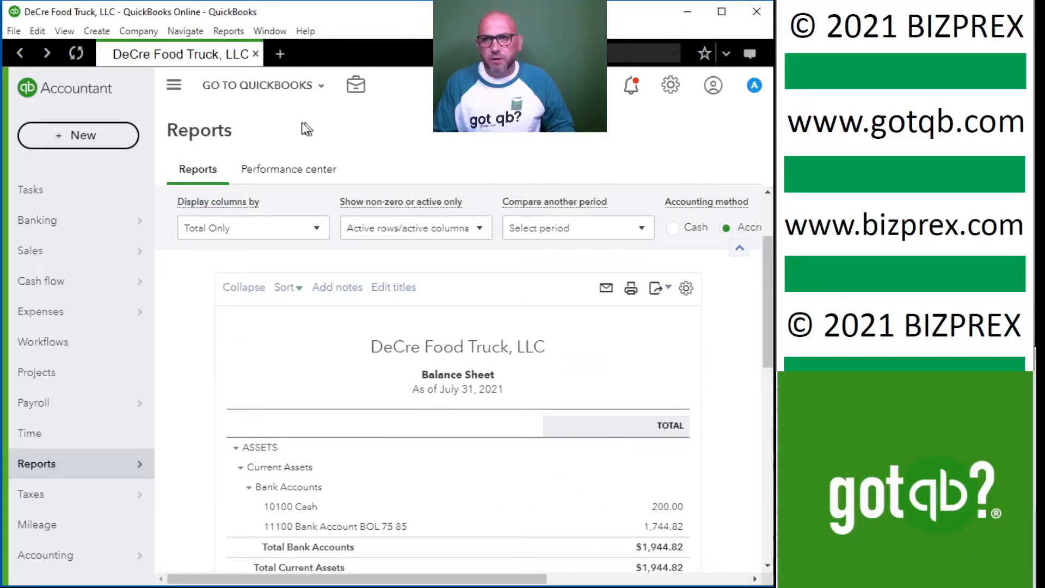
{"action": "left_click", "coordinate": [356, 86]}
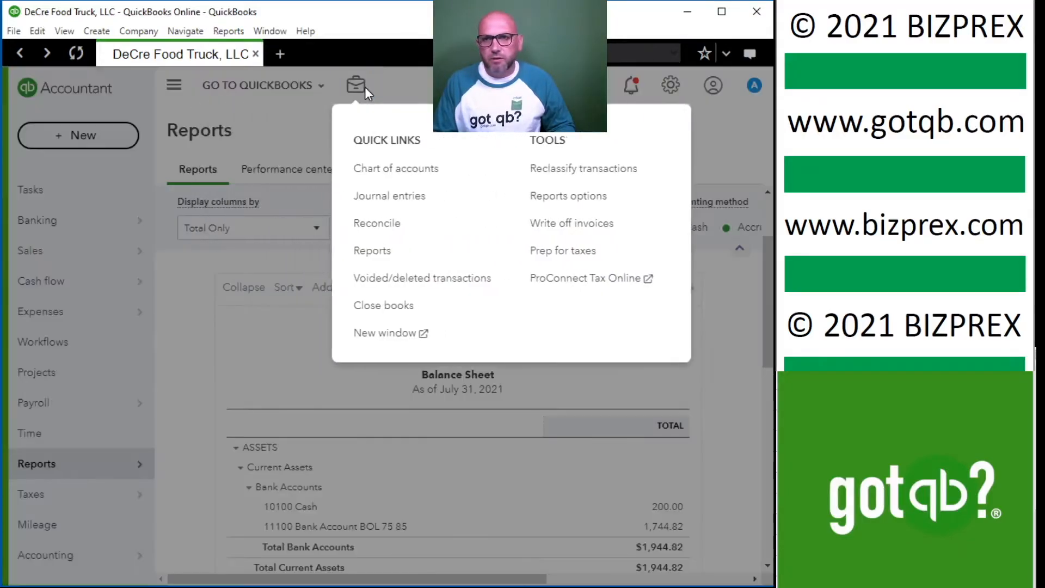
{"action": "left_click", "coordinate": [401, 201]}
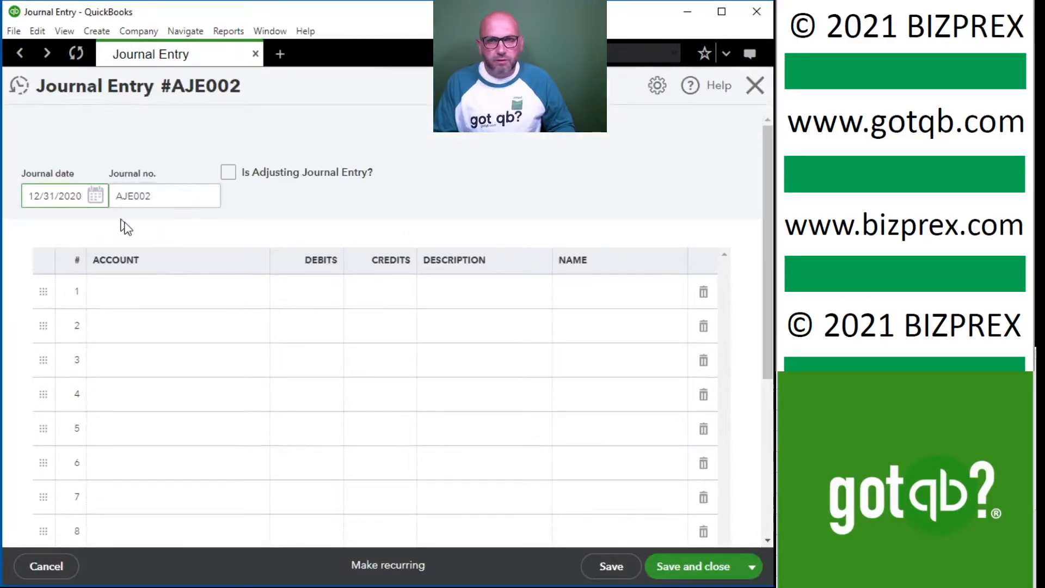
Debit 32000 Members Equity 72,389.38 on the first line of AJE002 with the description Year-end-close.
{"action": "left_click", "coordinate": [163, 300]}
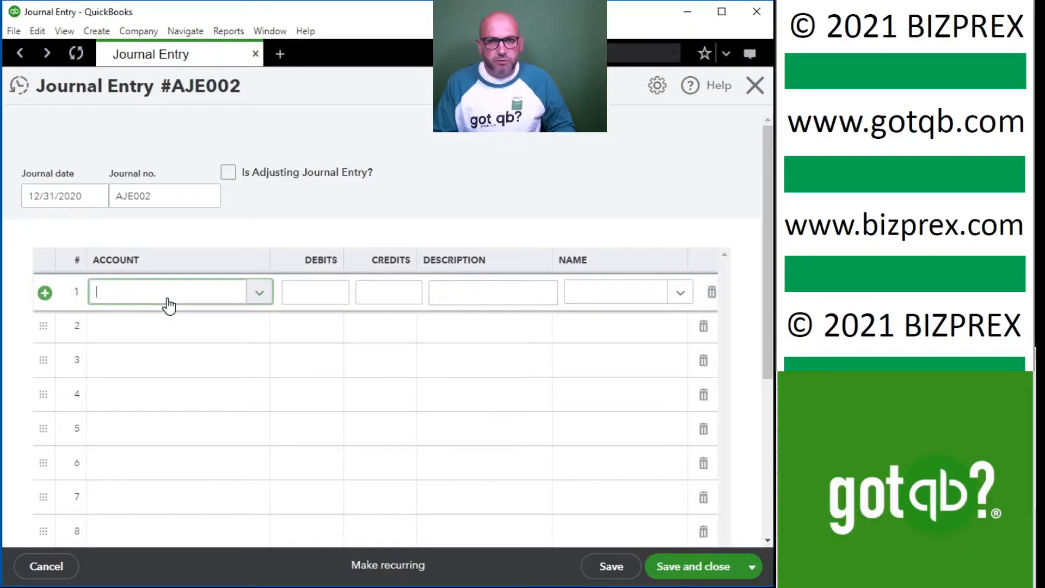
{"action": "type", "text": "member"}
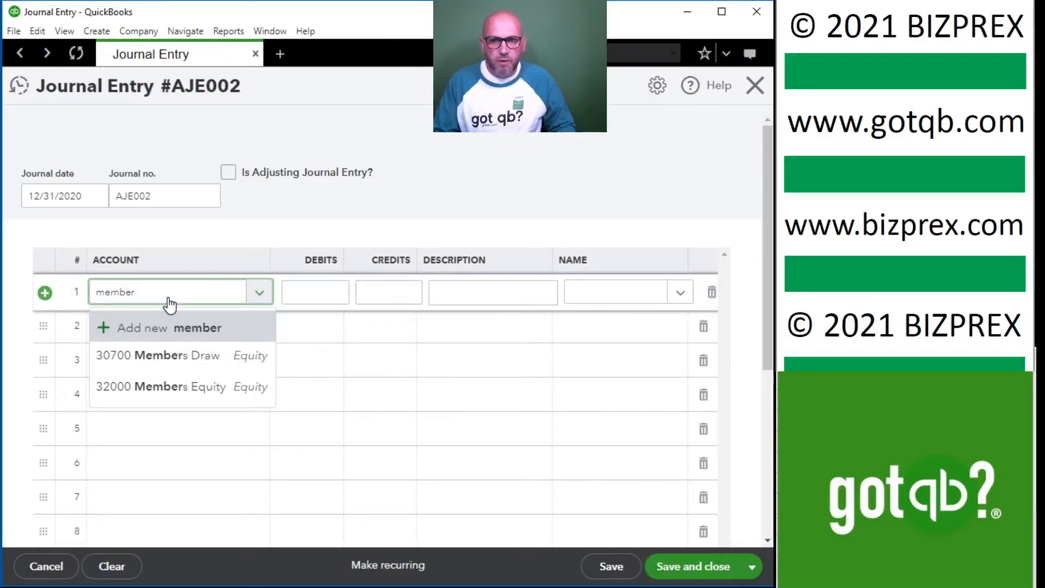
{"action": "left_click", "coordinate": [182, 386]}
{"action": "left_click", "coordinate": [290, 293]}
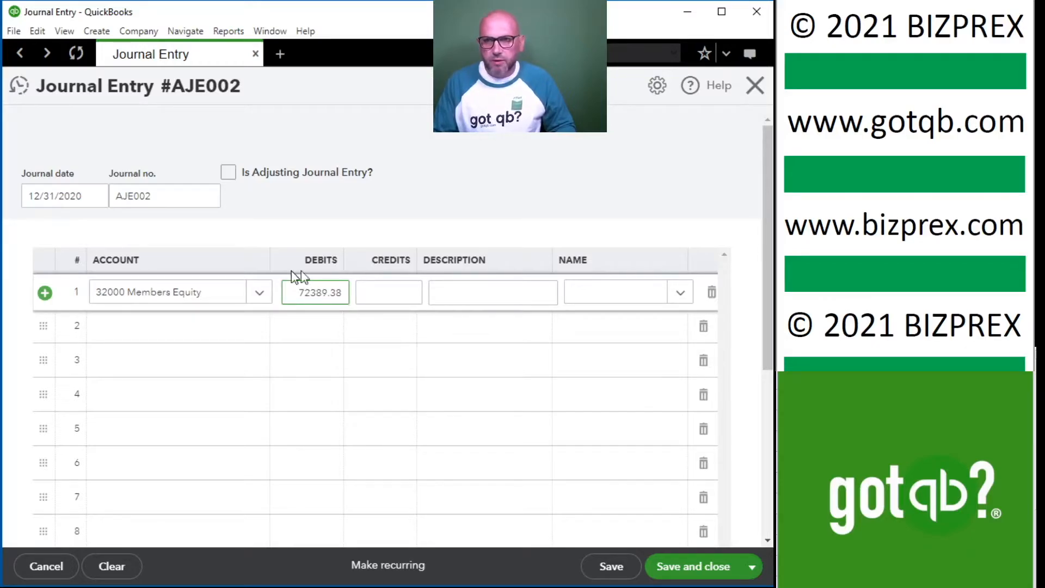
{"action": "left_click", "coordinate": [490, 293]}
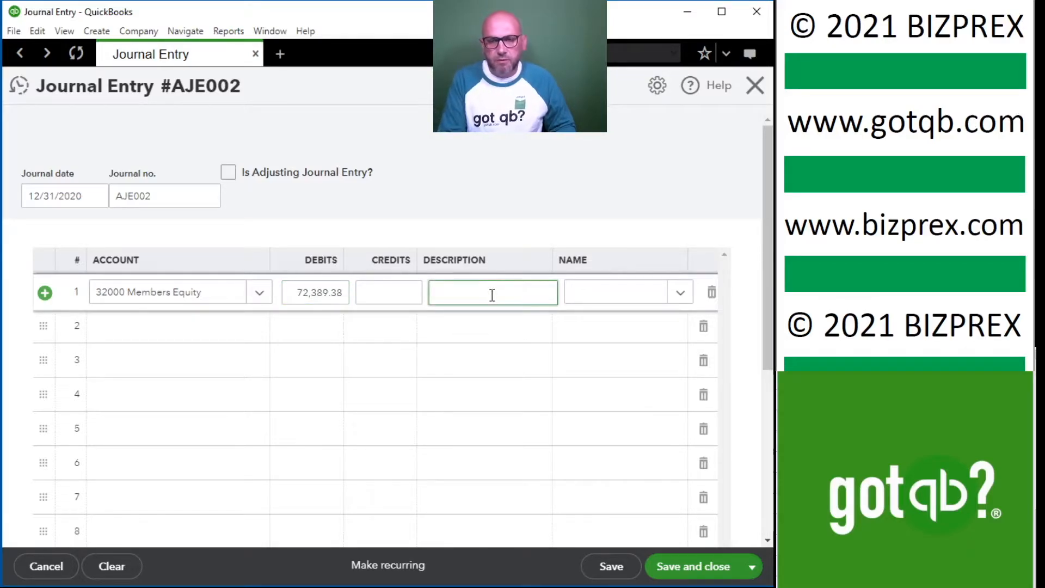
{"action": "type", "text": "Year-end-close"}
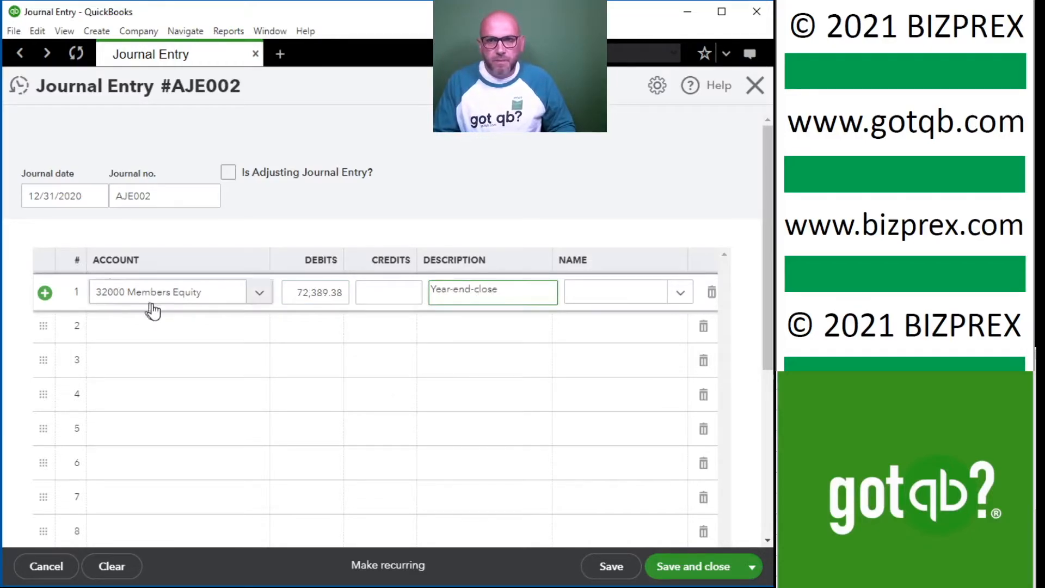
Credit 30700 Members Draw 72,389.38 on the second line of AJE002, then save and close the entry.
{"action": "left_click", "coordinate": [150, 325]}
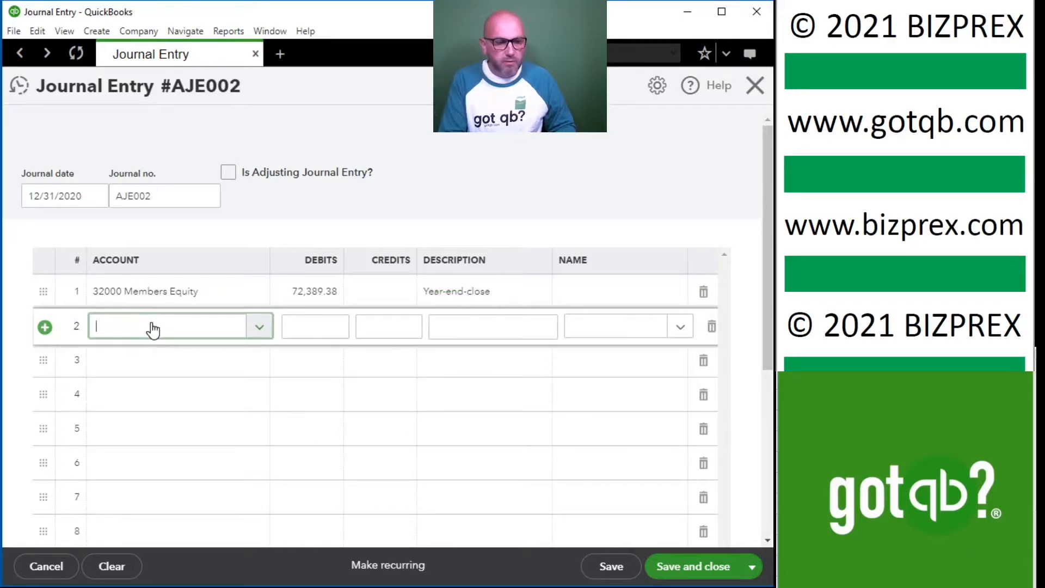
{"action": "type", "text": "draw"}
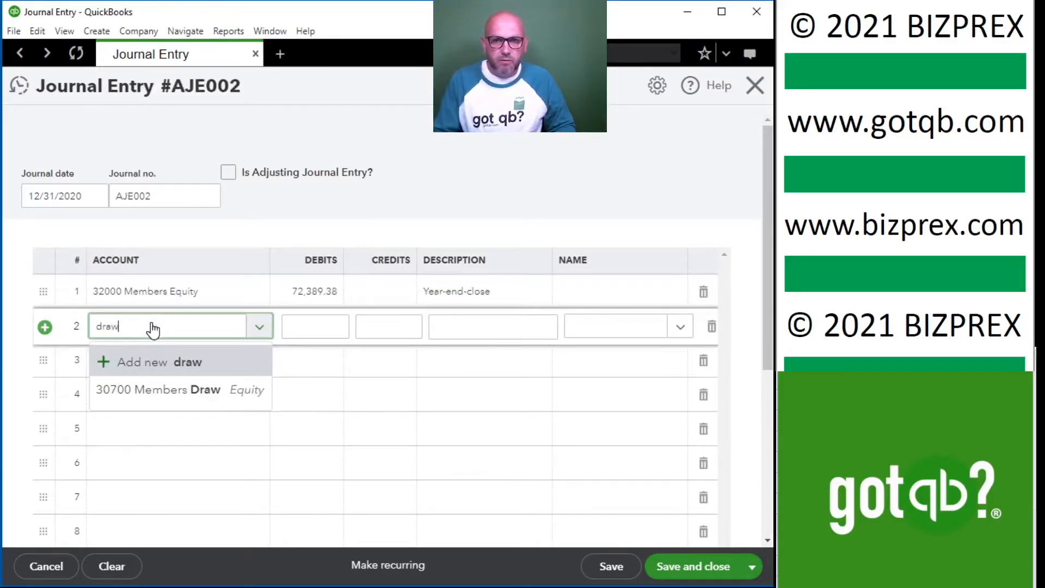
{"action": "left_click", "coordinate": [131, 391]}
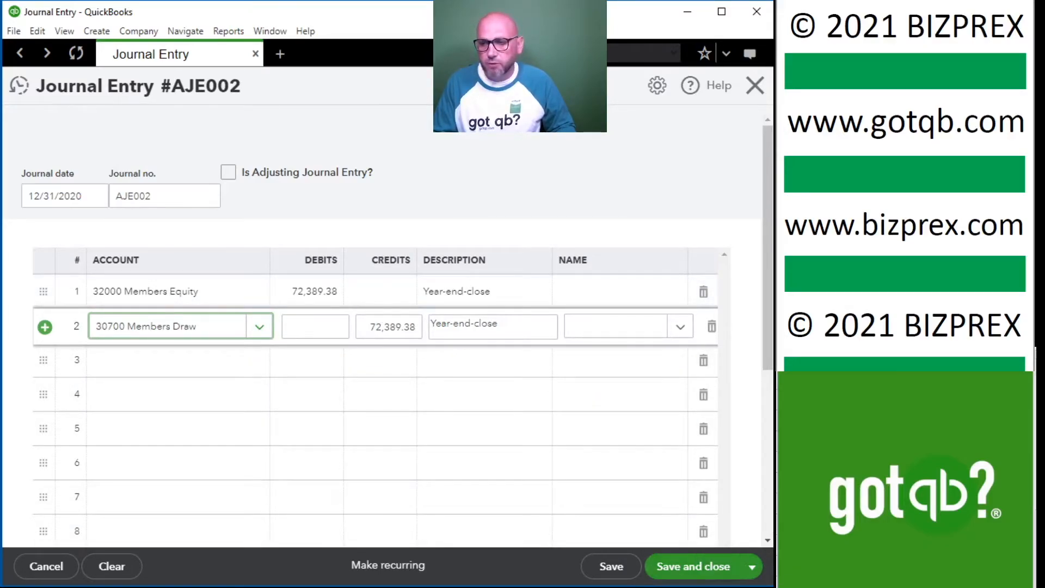
{"action": "left_click", "coordinate": [692, 571]}
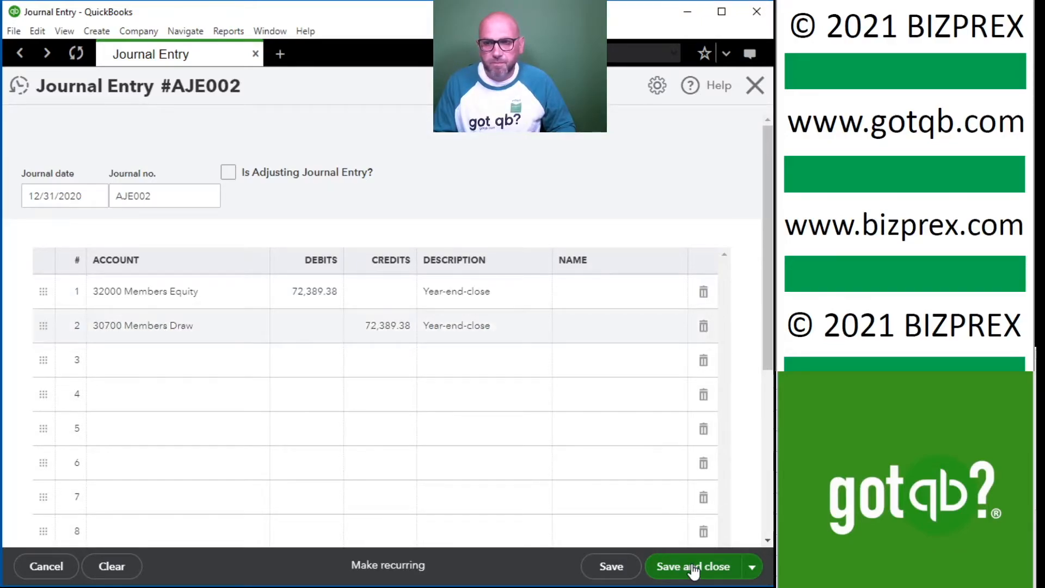
Review the Balance Sheet's fixed assets, total assets, credit card liabilities and equity lines, including Members Draw, Members Equity and Retained Earnings.
{"action": "scroll", "coordinate": [632, 398], "scroll_direction": "down", "scroll_amount": 8}
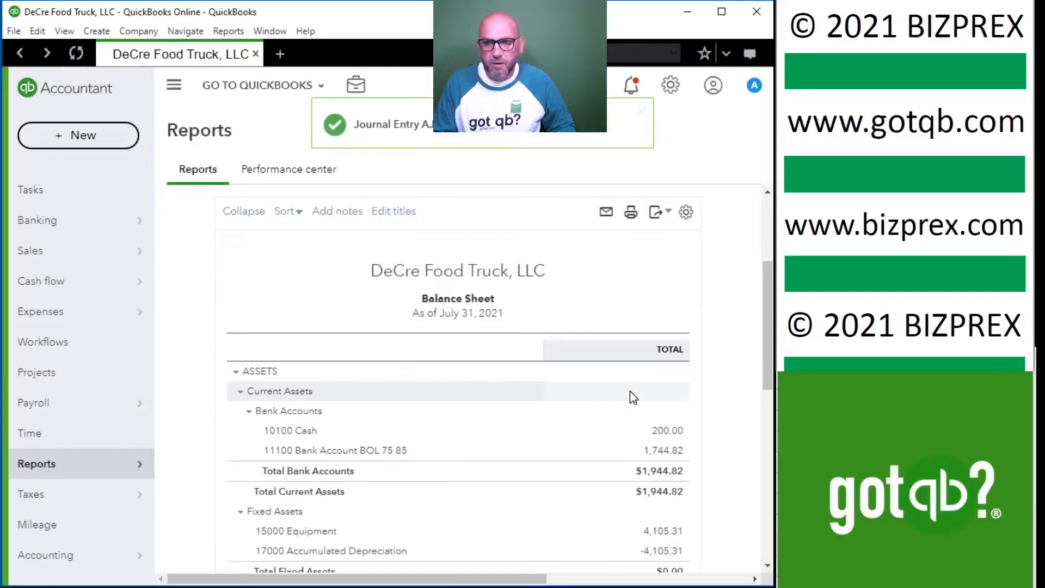
{"action": "scroll", "coordinate": [634, 414], "scroll_direction": "down", "scroll_amount": 1}
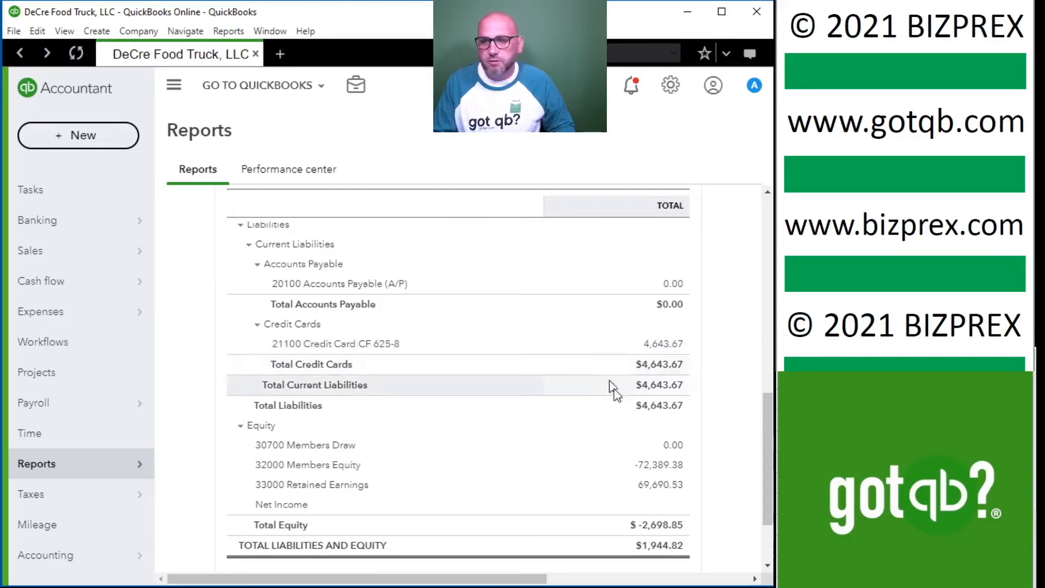
{"action": "scroll", "coordinate": [613, 408], "scroll_direction": "up", "scroll_amount": 8}
{"action": "scroll", "coordinate": [588, 412], "scroll_direction": "down", "scroll_amount": 5}
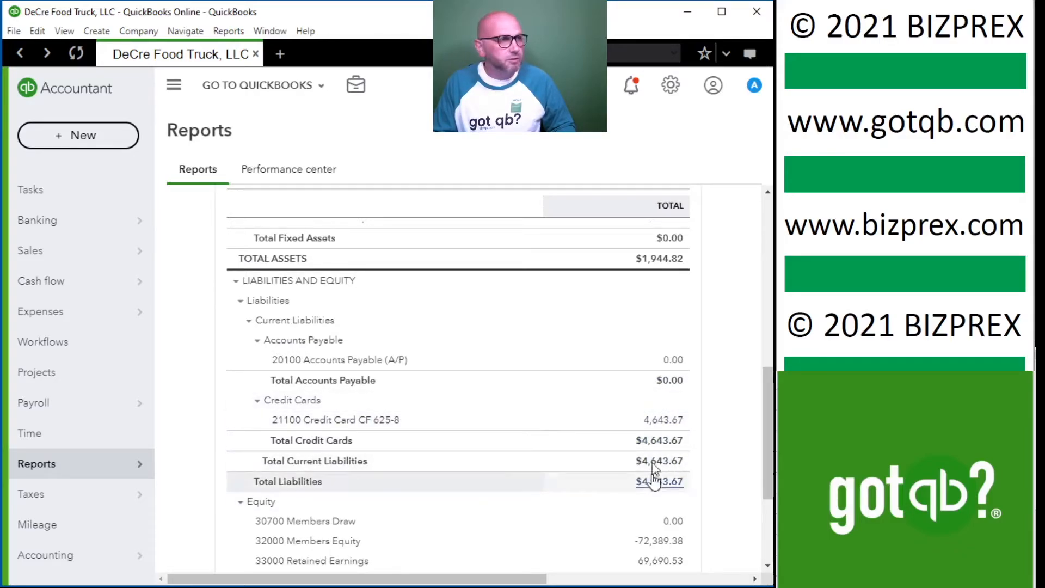
{"action": "scroll", "coordinate": [612, 465], "scroll_direction": "up", "scroll_amount": 6}
{"action": "scroll", "coordinate": [607, 467], "scroll_direction": "down", "scroll_amount": 3}
{"action": "scroll", "coordinate": [511, 401], "scroll_direction": "down", "scroll_amount": 5}
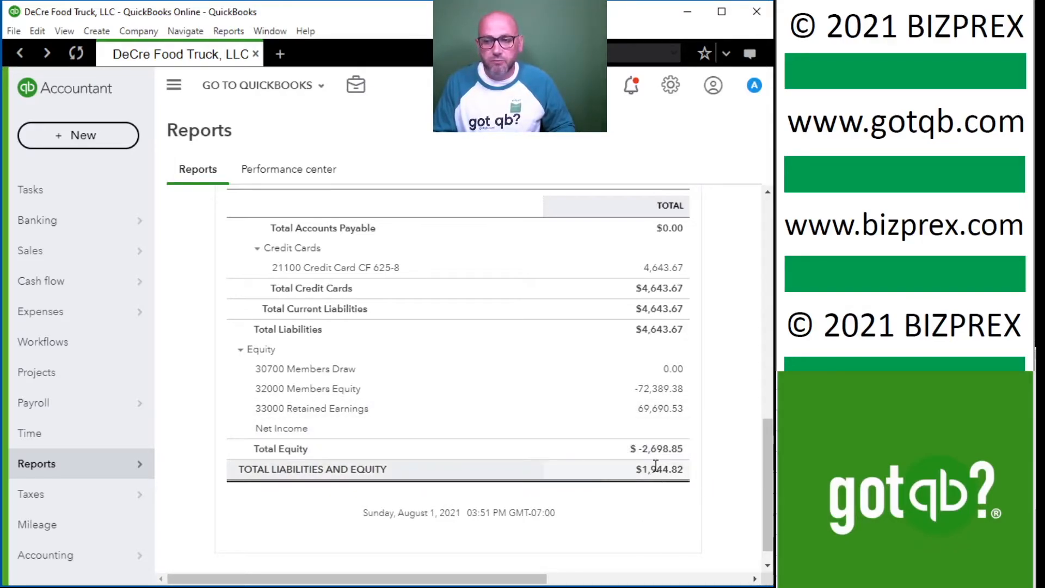
{"action": "scroll", "coordinate": [655, 501], "scroll_direction": "up", "scroll_amount": 3}
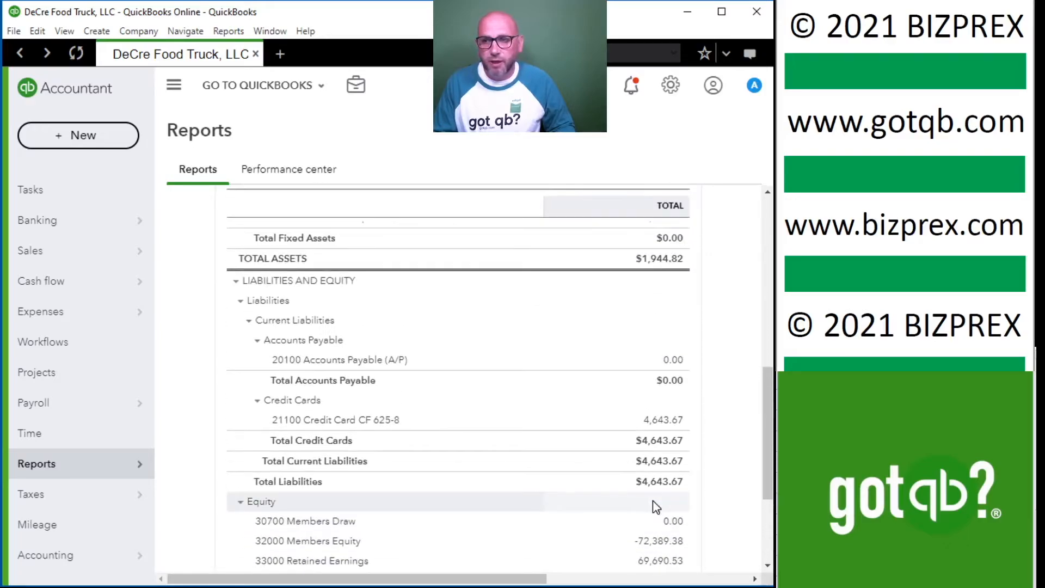
{"action": "scroll", "coordinate": [583, 459], "scroll_direction": "up", "scroll_amount": 5}
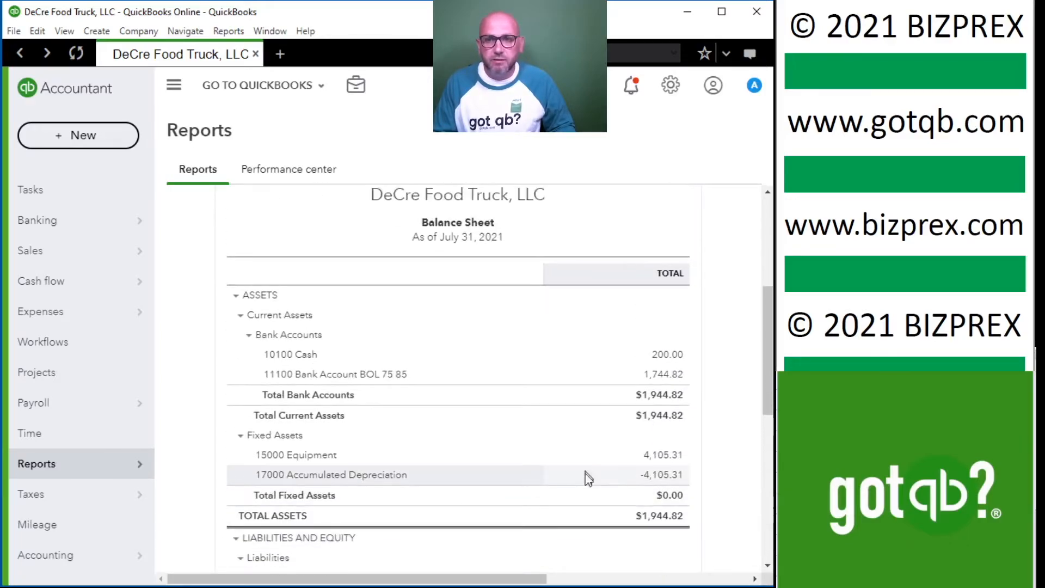
{"action": "scroll", "coordinate": [595, 508], "scroll_direction": "down", "scroll_amount": 2}
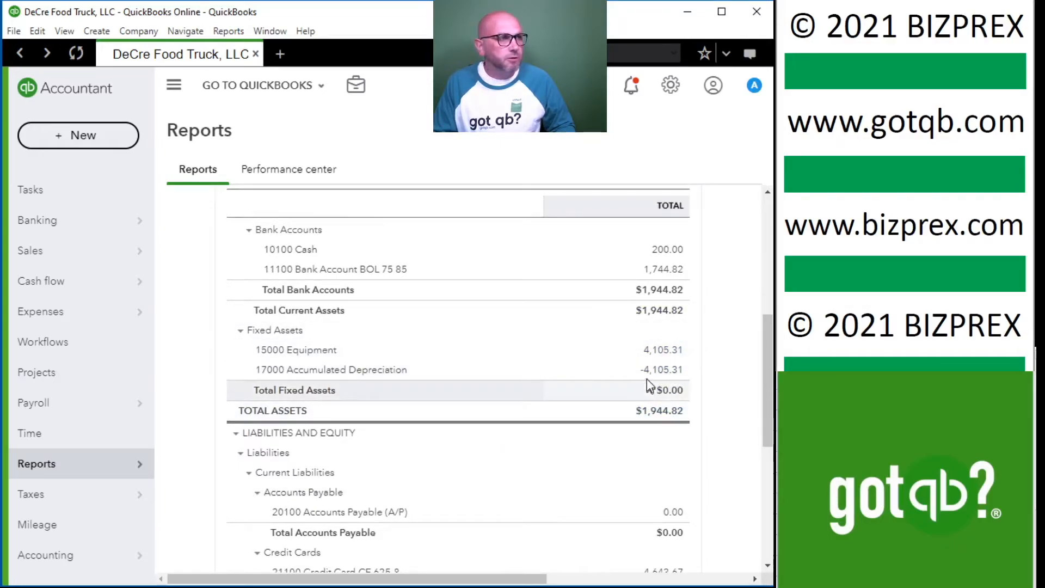
{"action": "scroll", "coordinate": [645, 519], "scroll_direction": "down", "scroll_amount": 3}
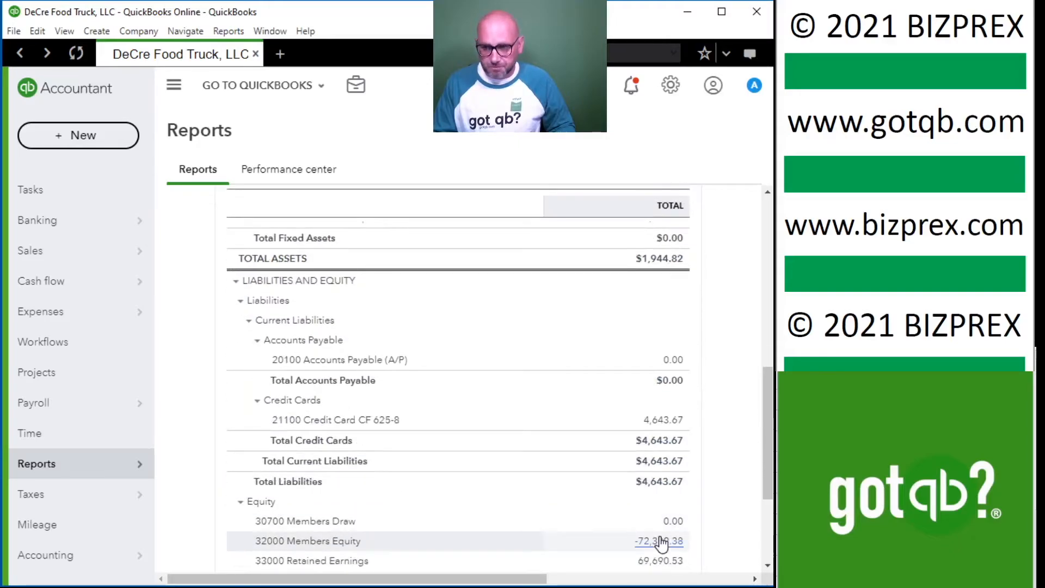
{"action": "scroll", "coordinate": [621, 517], "scroll_direction": "down", "scroll_amount": 1}
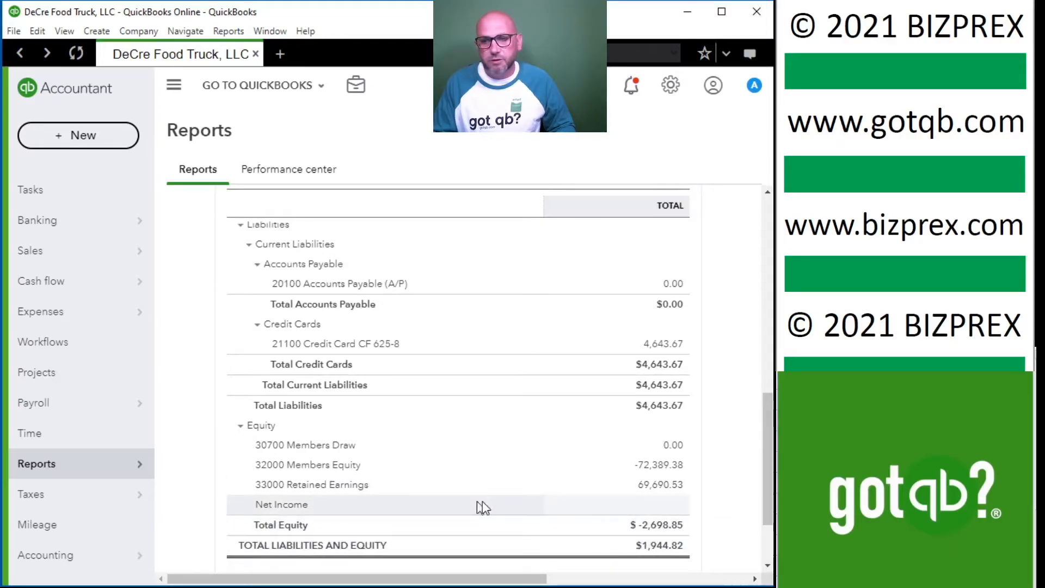
Recheck the Balance Sheet from the equity section back up to the fixed assets and bank accounts.
{"action": "scroll", "coordinate": [546, 437], "scroll_direction": "down", "scroll_amount": 2}
{"action": "scroll", "coordinate": [546, 436], "scroll_direction": "up", "scroll_amount": 5}
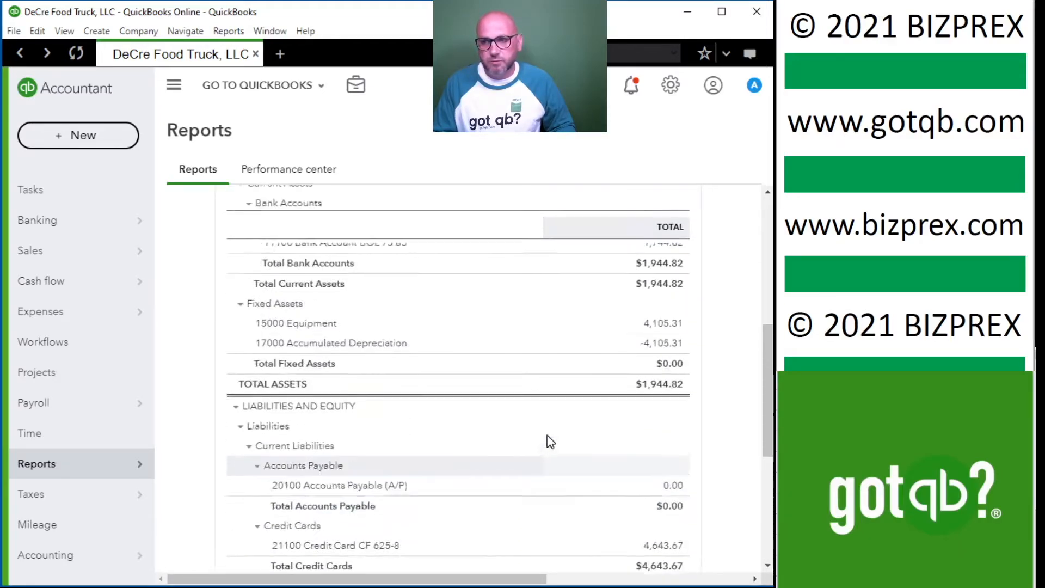
{"action": "scroll", "coordinate": [550, 441], "scroll_direction": "up", "scroll_amount": 2}
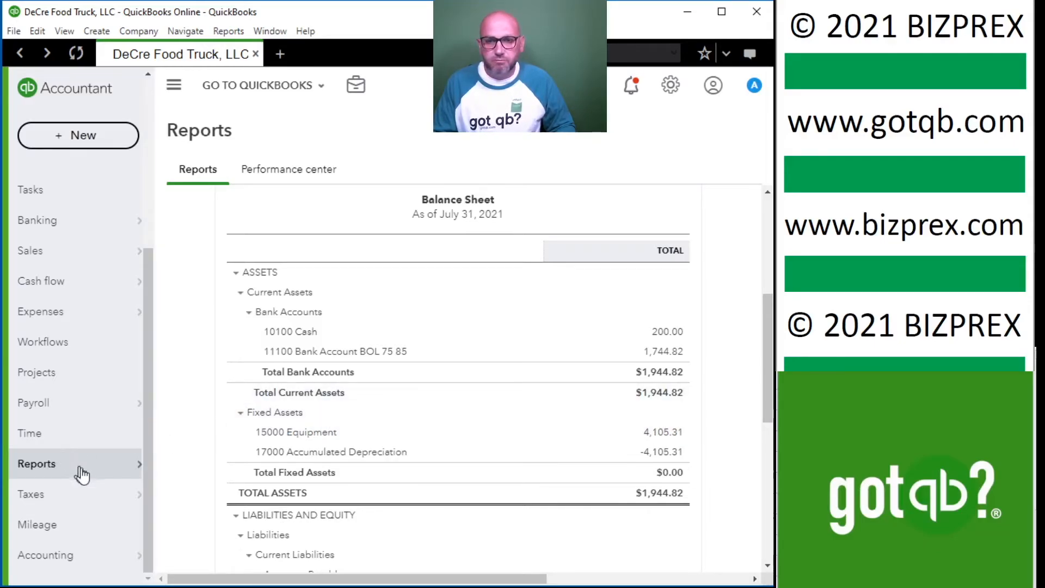
Return to the report list and open the Profit and Loss report.
{"action": "mouse_move", "coordinate": [90, 469]}
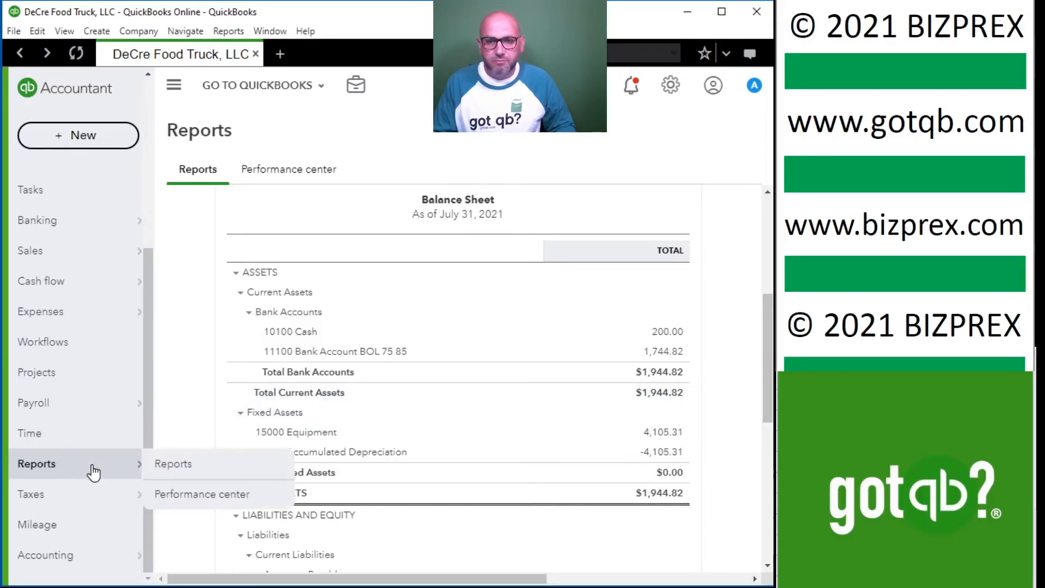
{"action": "left_click", "coordinate": [174, 465]}
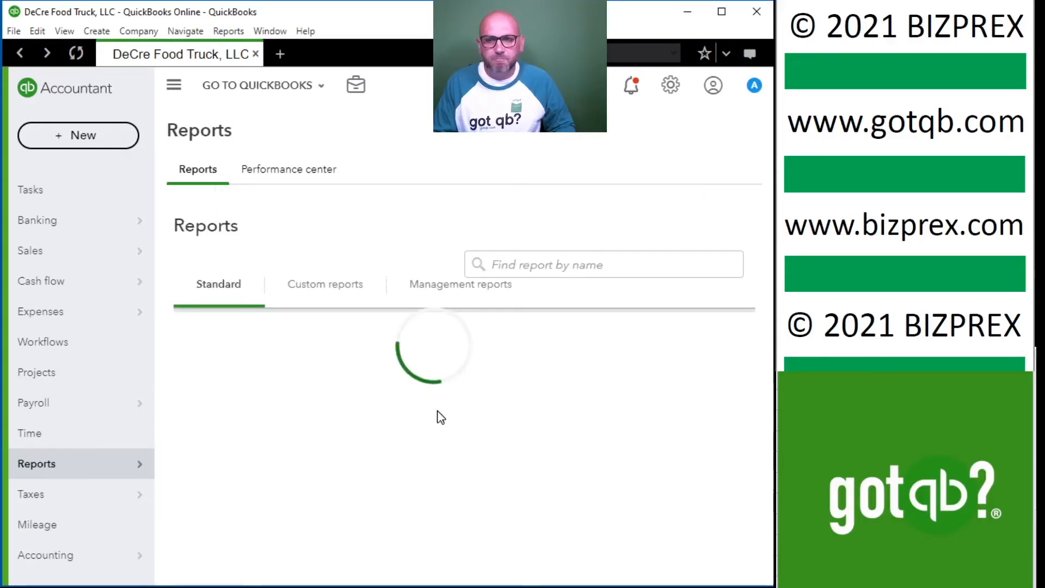
{"action": "scroll", "coordinate": [436, 415], "scroll_direction": "down", "scroll_amount": 10}
{"action": "scroll", "coordinate": [432, 421], "scroll_direction": "down", "scroll_amount": 15}
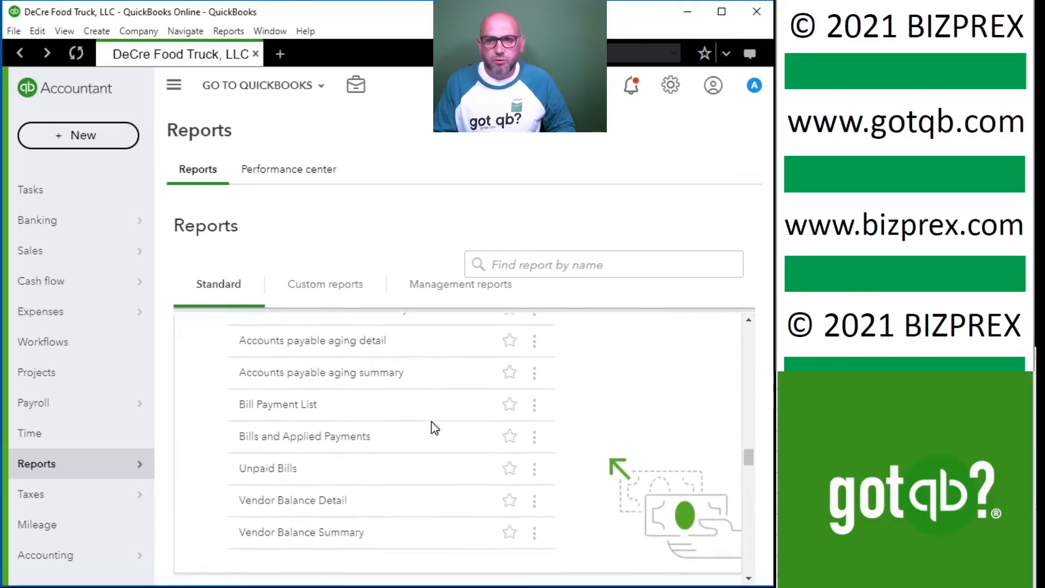
{"action": "scroll", "coordinate": [431, 421], "scroll_direction": "down", "scroll_amount": 15}
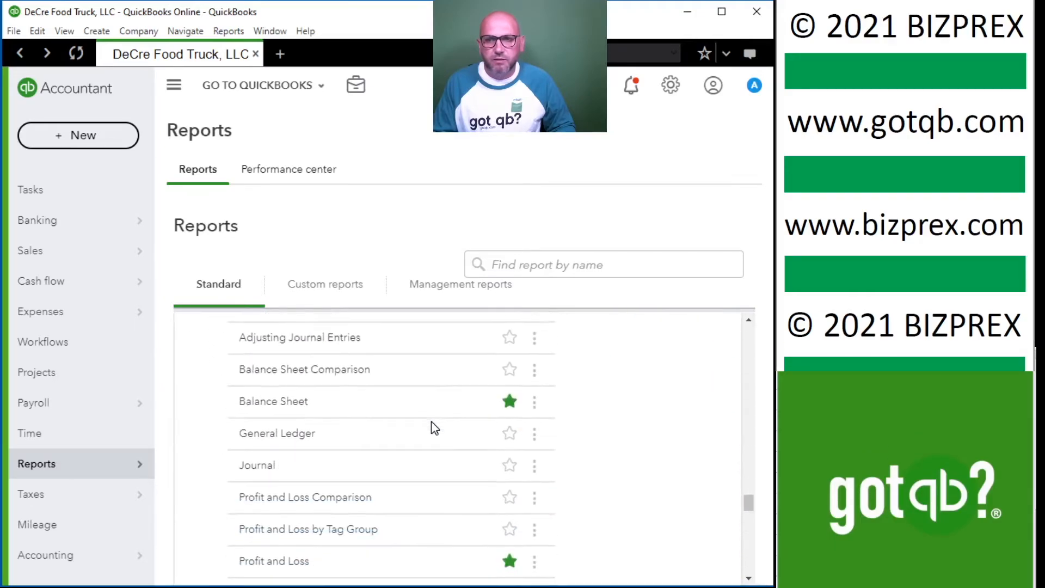
{"action": "scroll", "coordinate": [341, 425], "scroll_direction": "up", "scroll_amount": 3}
{"action": "scroll", "coordinate": [294, 431], "scroll_direction": "down", "scroll_amount": 4}
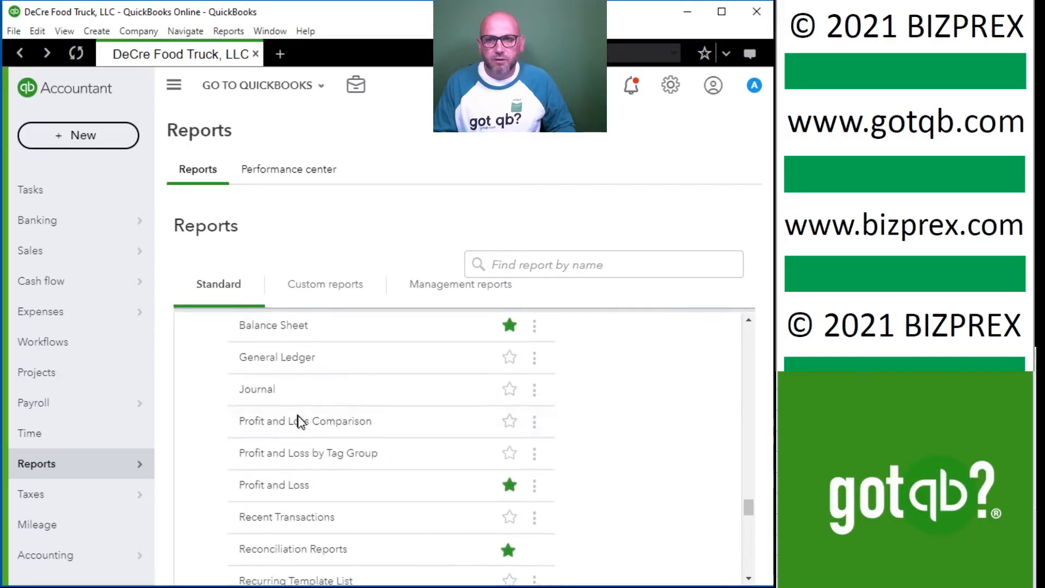
{"action": "left_click", "coordinate": [294, 486]}
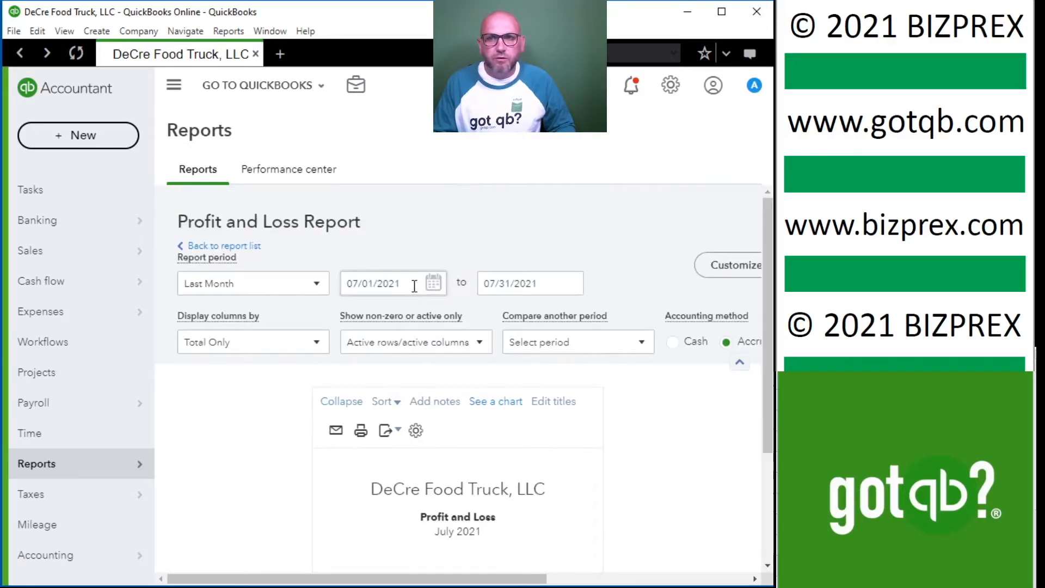
Try to enter a custom start date for the Profit and Loss report.
{"action": "left_click", "coordinate": [414, 287]}
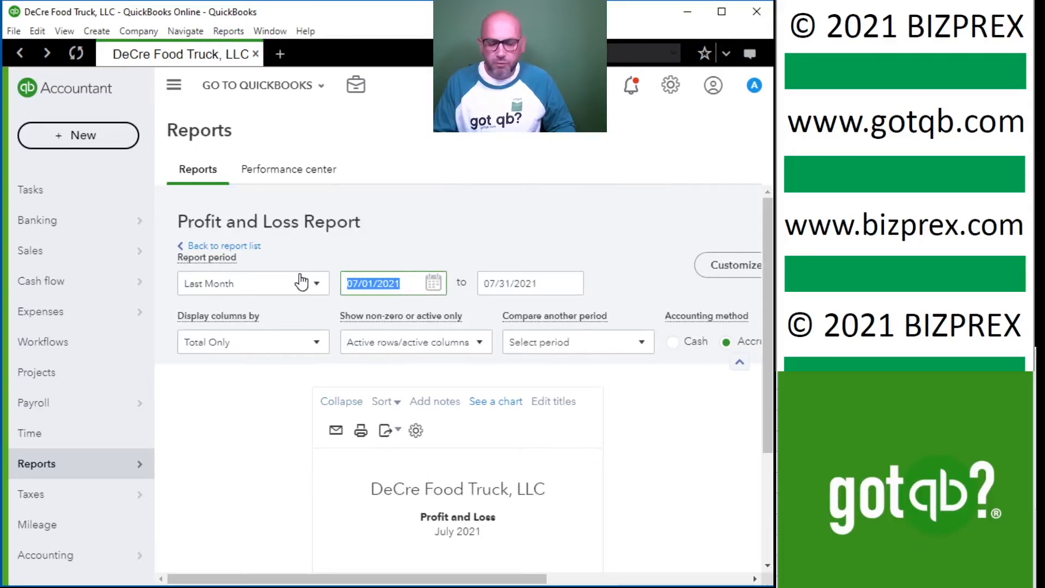
{"action": "type", "text": "0102020"}
{"action": "key", "text": "Tab"}
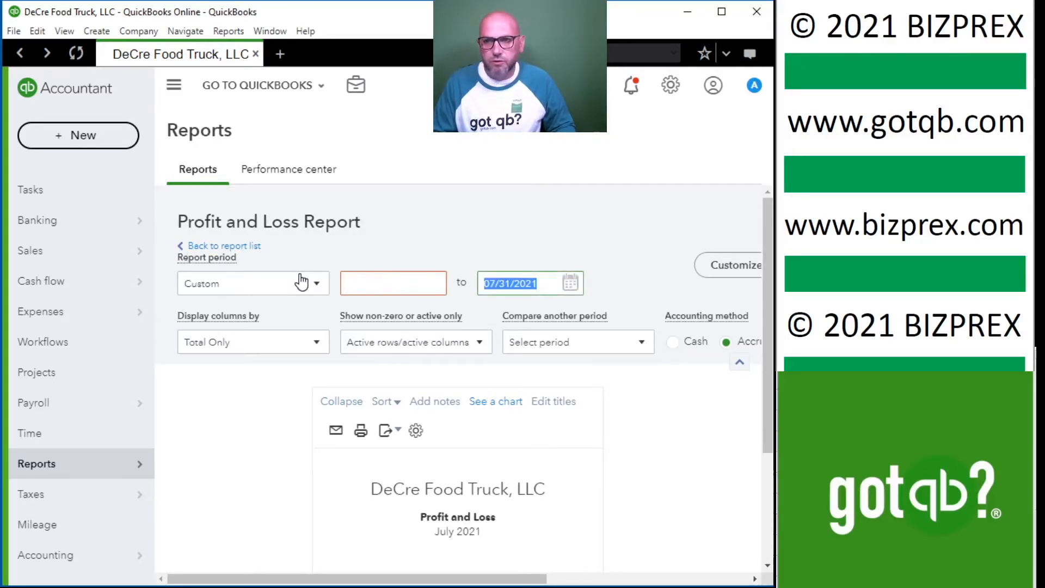
{"action": "left_click", "coordinate": [367, 284]}
{"action": "type", "text": "01"}
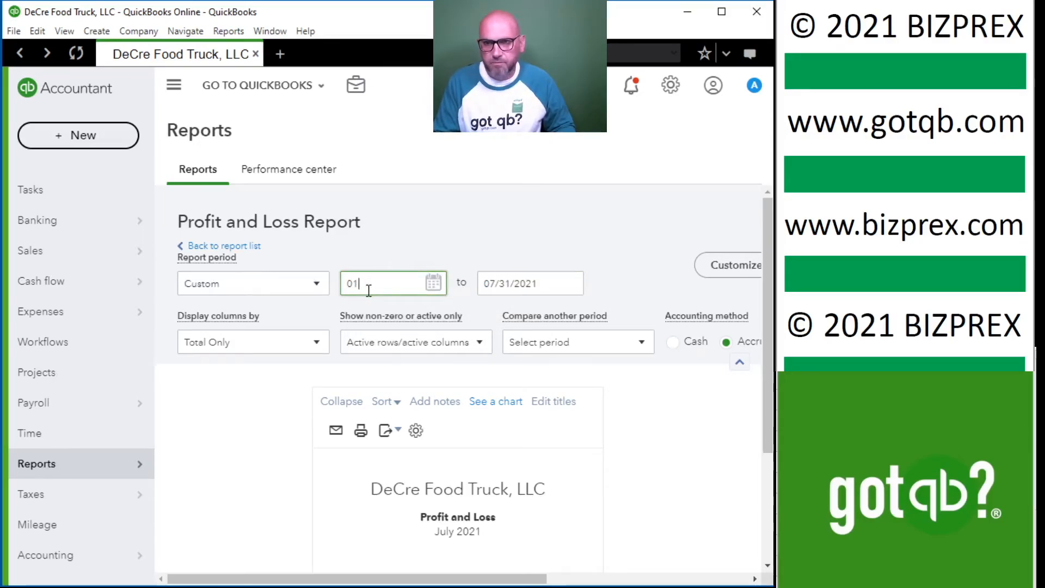
{"action": "type", "text": "02021"}
{"action": "key", "text": "Tab"}
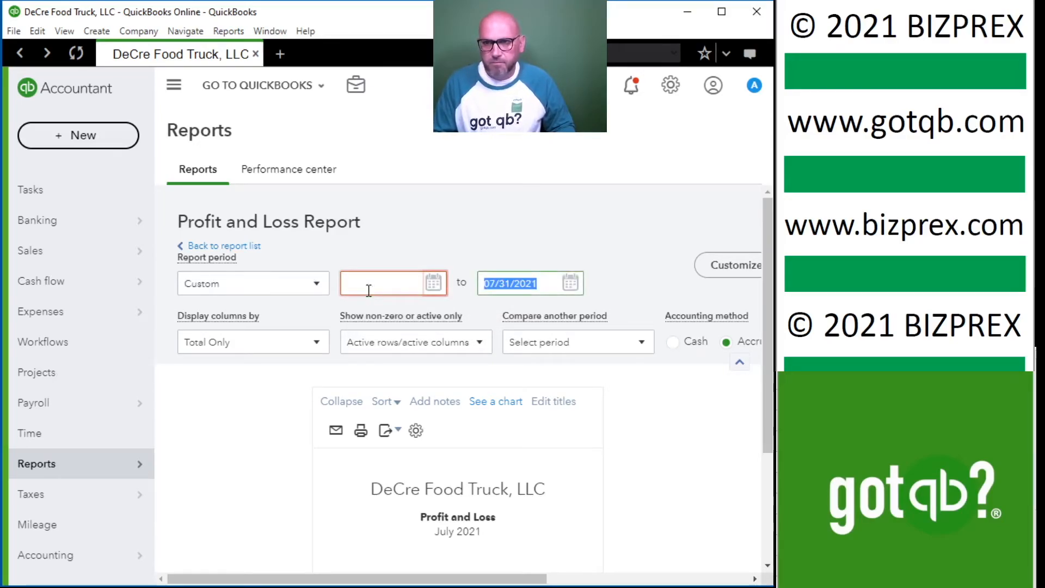
Set the Profit and Loss report's start date to 01/01/2020 with the calendar.
{"action": "left_click", "coordinate": [369, 289]}
{"action": "left_click", "coordinate": [434, 283]}
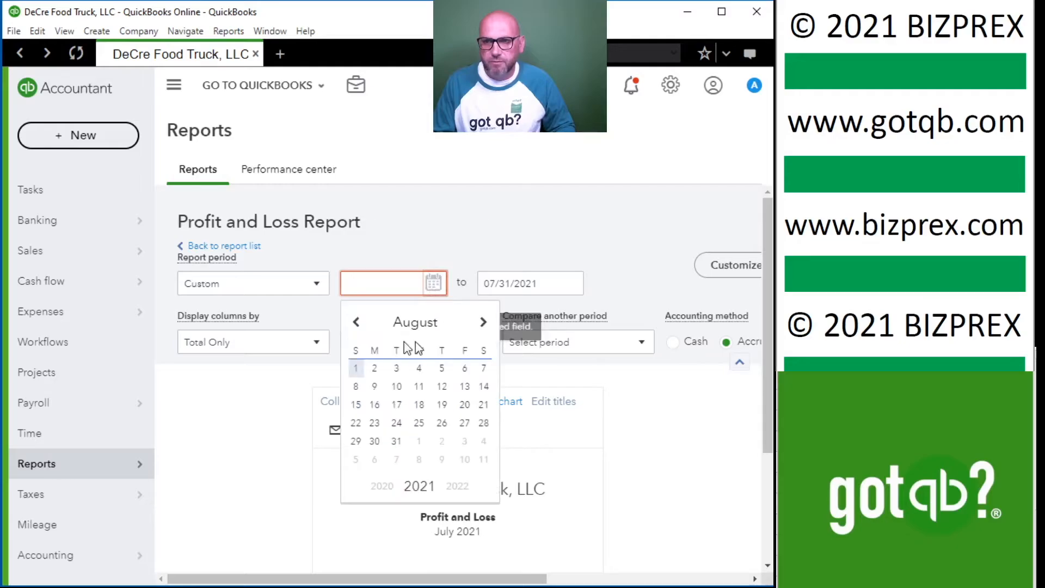
{"action": "left_click", "coordinate": [384, 486]}
{"action": "left_click", "coordinate": [357, 323]}
{"action": "left_click", "coordinate": [356, 322]}
{"action": "left_click", "coordinate": [357, 323]}
{"action": "left_click", "coordinate": [357, 322]}
{"action": "left_click", "coordinate": [357, 322]}
{"action": "left_click", "coordinate": [357, 322]}
{"action": "left_click", "coordinate": [357, 322]}
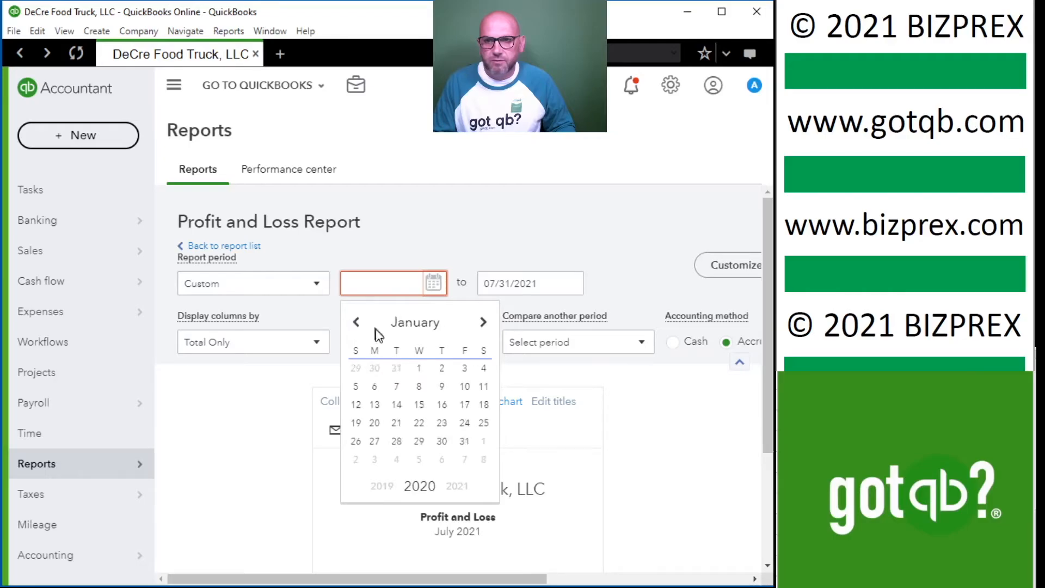
{"action": "left_click", "coordinate": [419, 368]}
Set the report's end date to 12/31/2020 and its accounting method to Cash, then run it.
{"action": "left_click", "coordinate": [557, 285]}
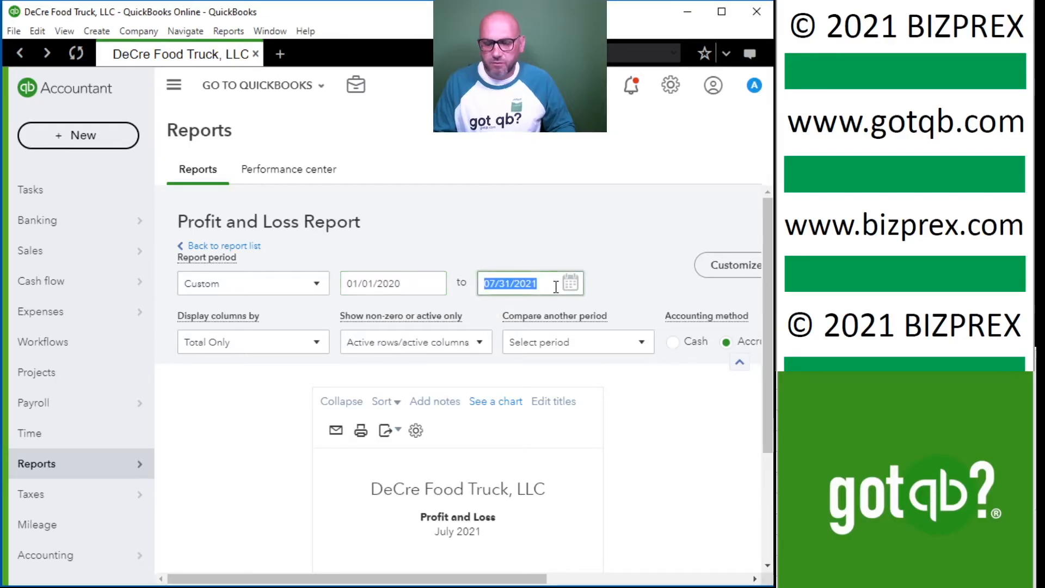
{"action": "type", "text": "12"}
{"action": "key", "text": "Tab"}
{"action": "left_click", "coordinate": [675, 342]}
{"action": "scroll", "coordinate": [599, 305], "scroll_direction": "right", "scroll_amount": 5}
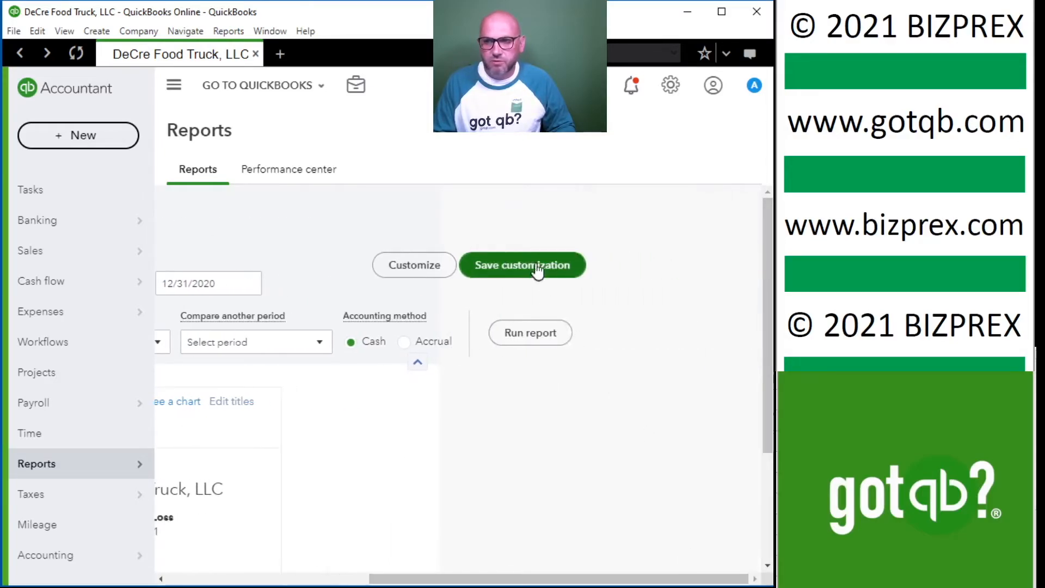
{"action": "left_click", "coordinate": [531, 333]}
Review the 2020 Profit and Loss income, expense accounts, depreciation expense and net income.
{"action": "scroll", "coordinate": [528, 341], "scroll_direction": "down", "scroll_amount": 3}
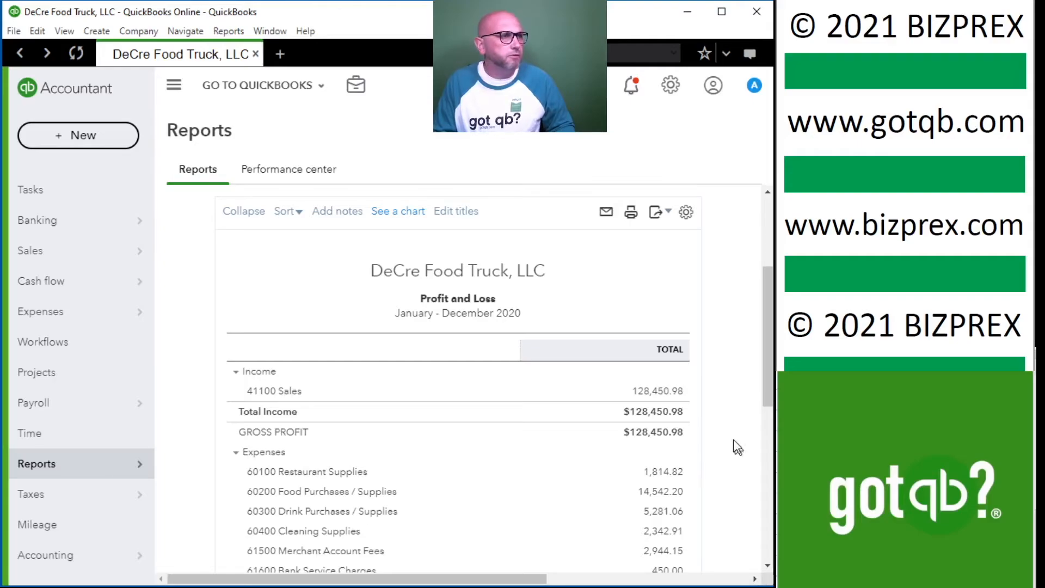
{"action": "scroll", "coordinate": [724, 444], "scroll_direction": "down", "scroll_amount": 5}
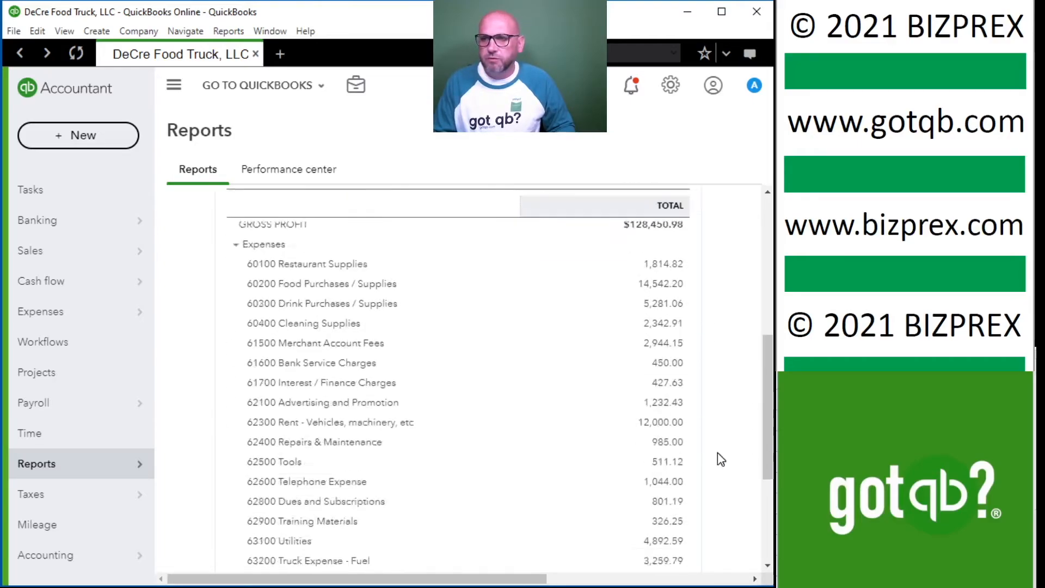
{"action": "scroll", "coordinate": [717, 390], "scroll_direction": "up", "scroll_amount": 3}
{"action": "scroll", "coordinate": [718, 396], "scroll_direction": "down", "scroll_amount": 6}
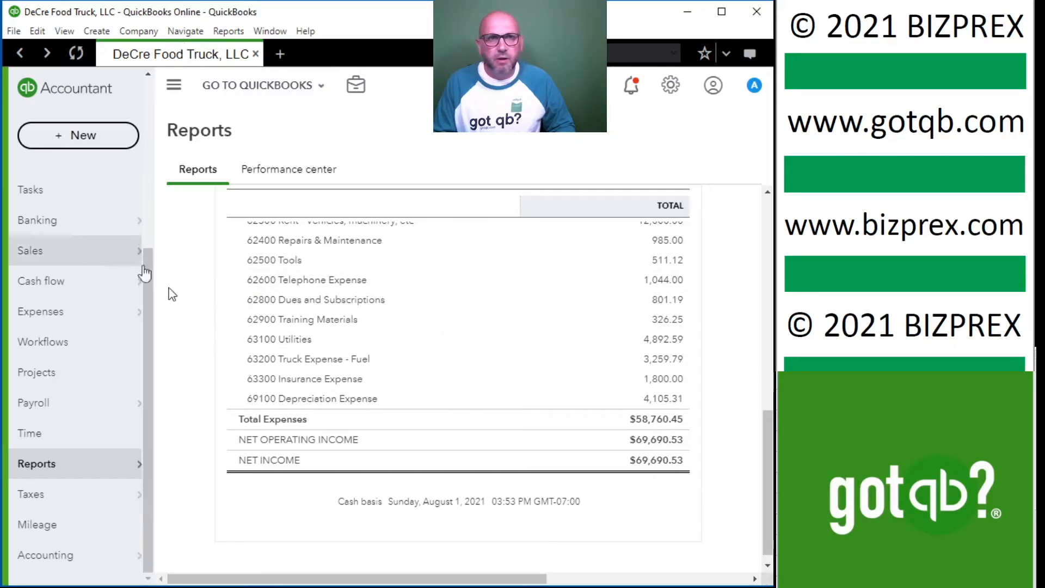
Switch to the Schedule C (Form 1040) document beside the report and review the Profit and Loss accounts against its categories.
{"action": "key", "text": "alt+Tab"}
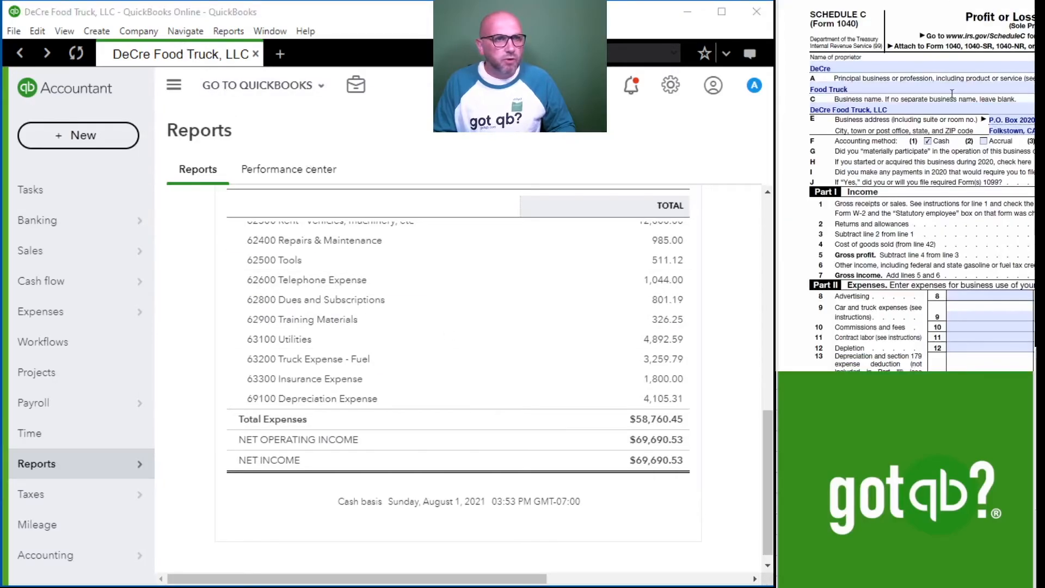
{"action": "left_click", "coordinate": [855, 113]}
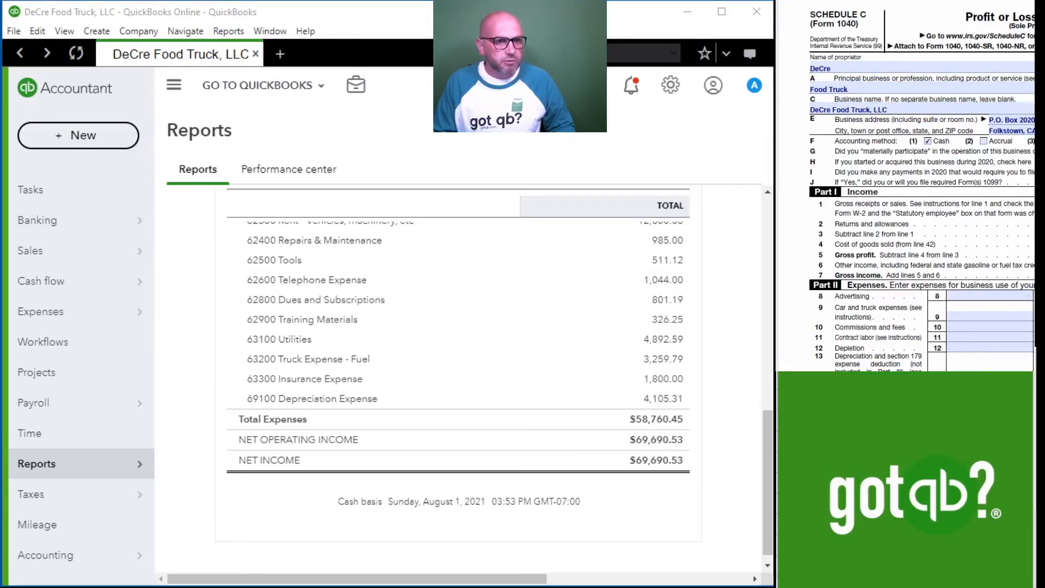
{"action": "scroll", "coordinate": [588, 485], "scroll_direction": "up", "scroll_amount": 3}
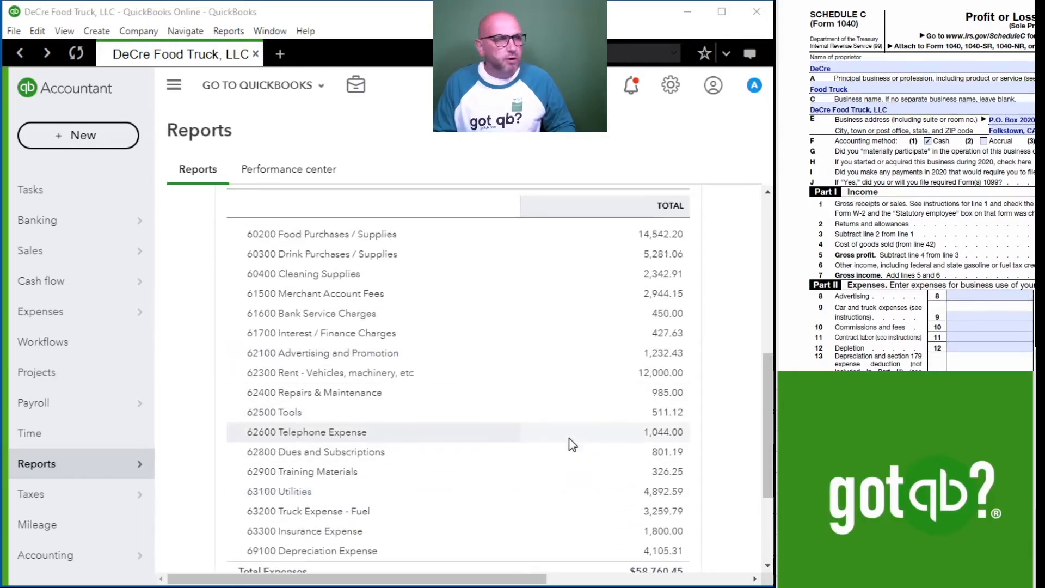
{"action": "scroll", "coordinate": [561, 403], "scroll_direction": "up", "scroll_amount": 3}
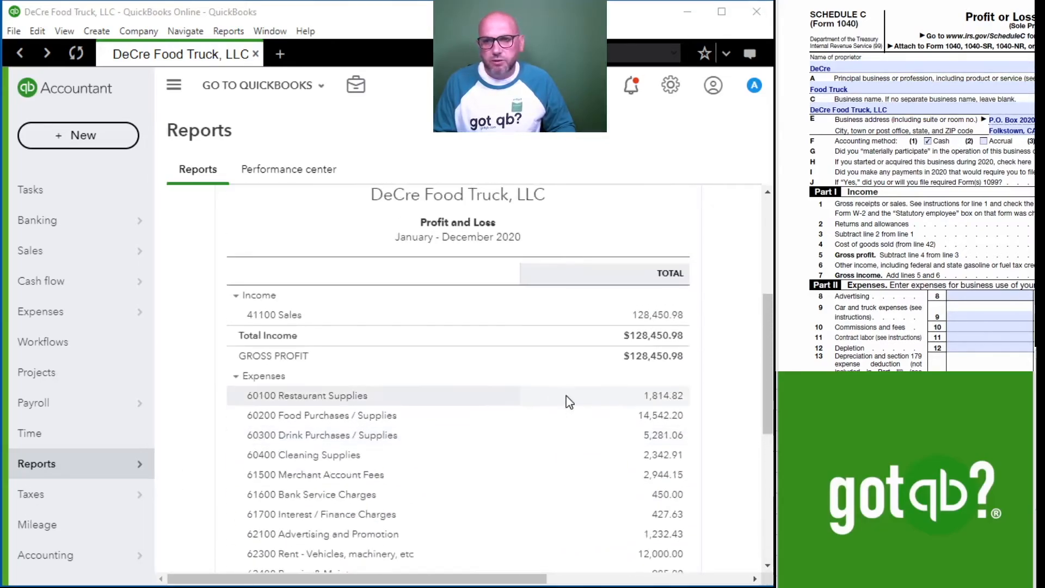
{"action": "scroll", "coordinate": [574, 427], "scroll_direction": "down", "scroll_amount": 5}
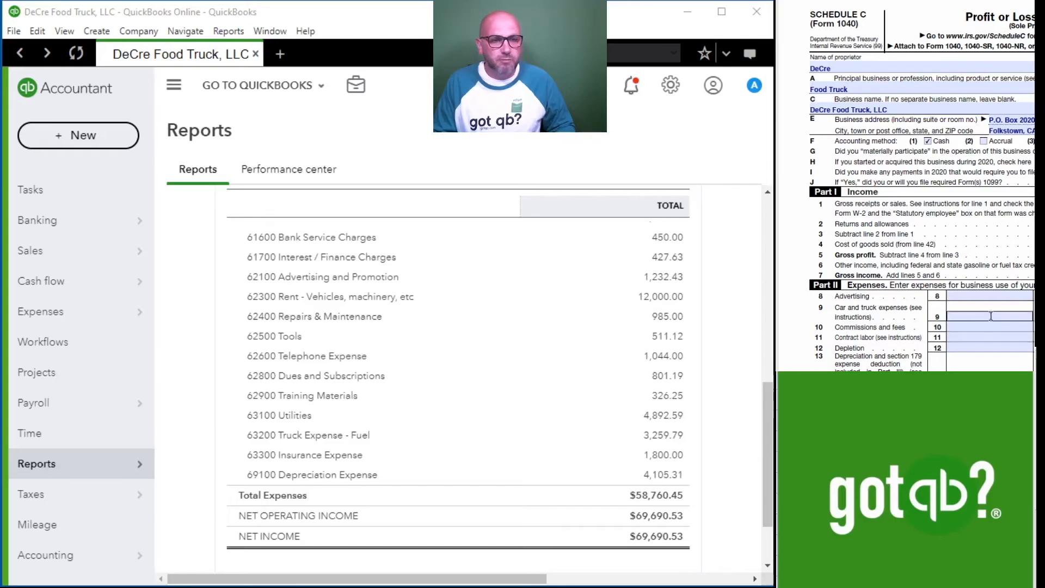
{"action": "scroll", "coordinate": [508, 416], "scroll_direction": "up", "scroll_amount": 3}
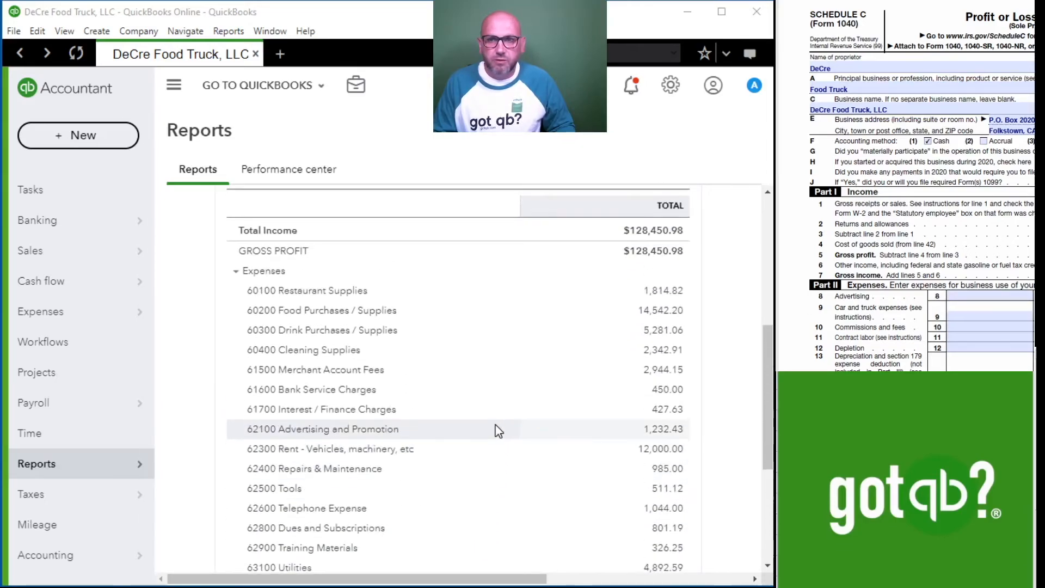
{"action": "scroll", "coordinate": [421, 434], "scroll_direction": "down", "scroll_amount": 1}
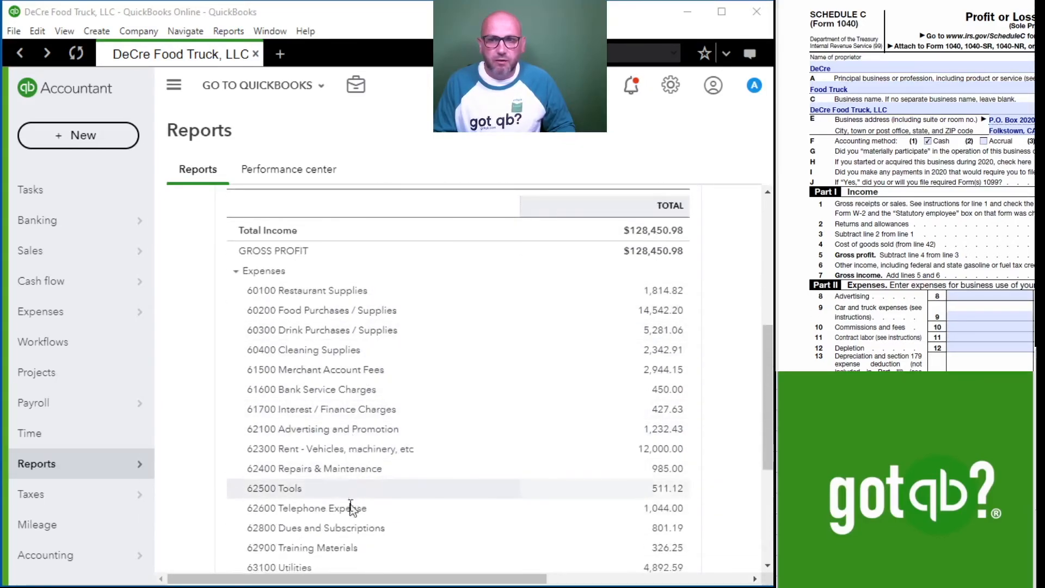
{"action": "scroll", "coordinate": [349, 393], "scroll_direction": "down", "scroll_amount": 3}
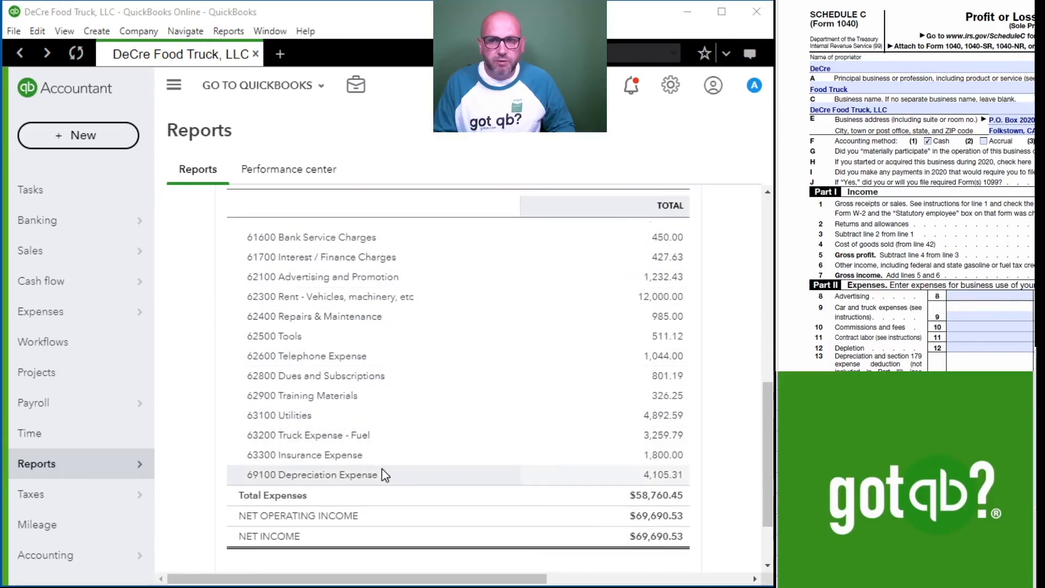
Examine Schedule C's Part I income and Part II expense lines alongside the Profit and Loss income, expense and net income figures.
{"action": "scroll", "coordinate": [930, 311], "scroll_direction": "down", "scroll_amount": 3}
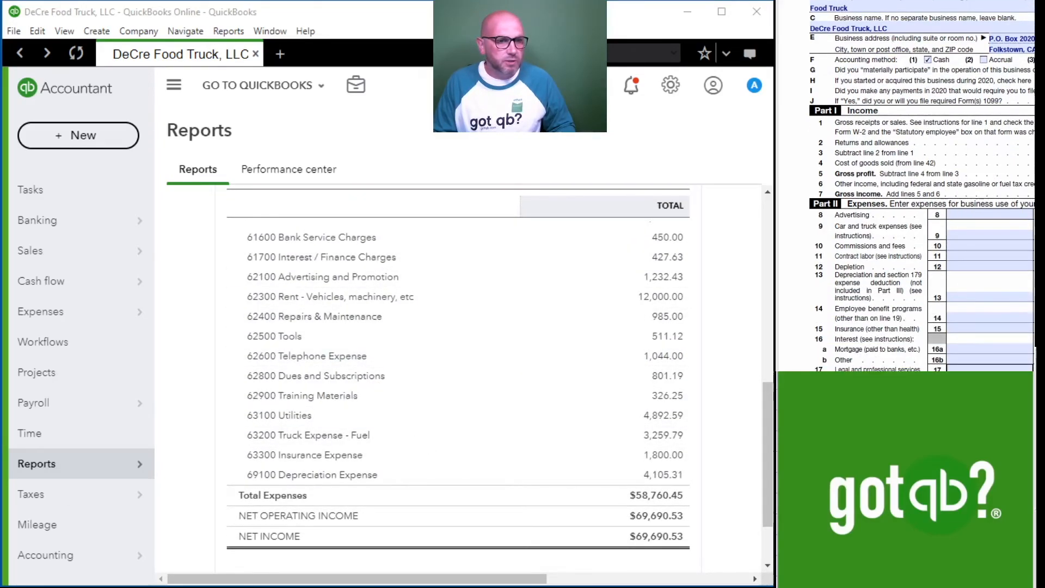
{"action": "scroll", "coordinate": [907, 185], "scroll_direction": "right", "scroll_amount": 2}
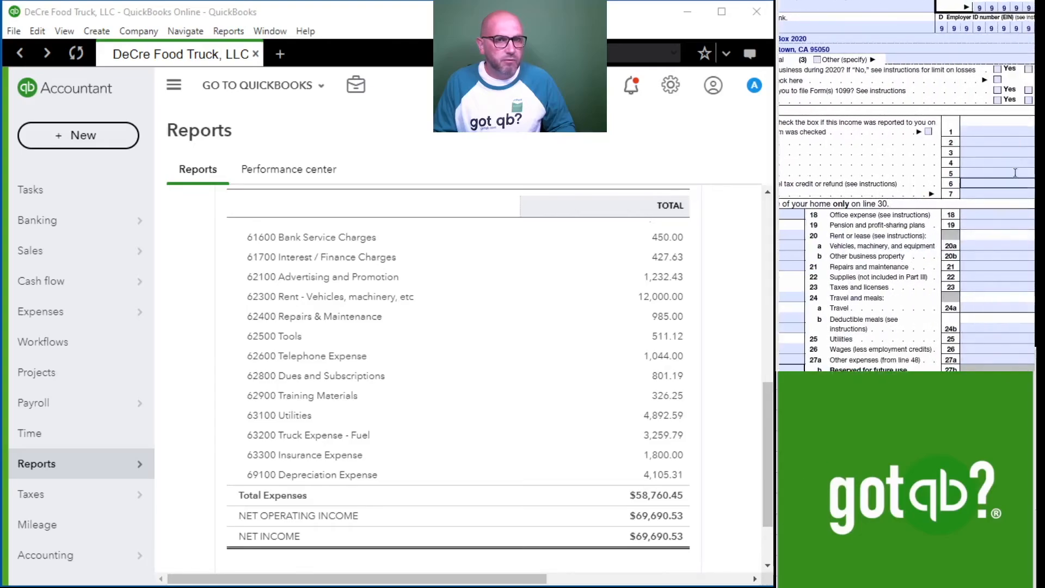
{"action": "scroll", "coordinate": [651, 275], "scroll_direction": "up", "scroll_amount": 2}
{"action": "scroll", "coordinate": [650, 275], "scroll_direction": "up", "scroll_amount": 5}
{"action": "scroll", "coordinate": [679, 474], "scroll_direction": "down", "scroll_amount": 1}
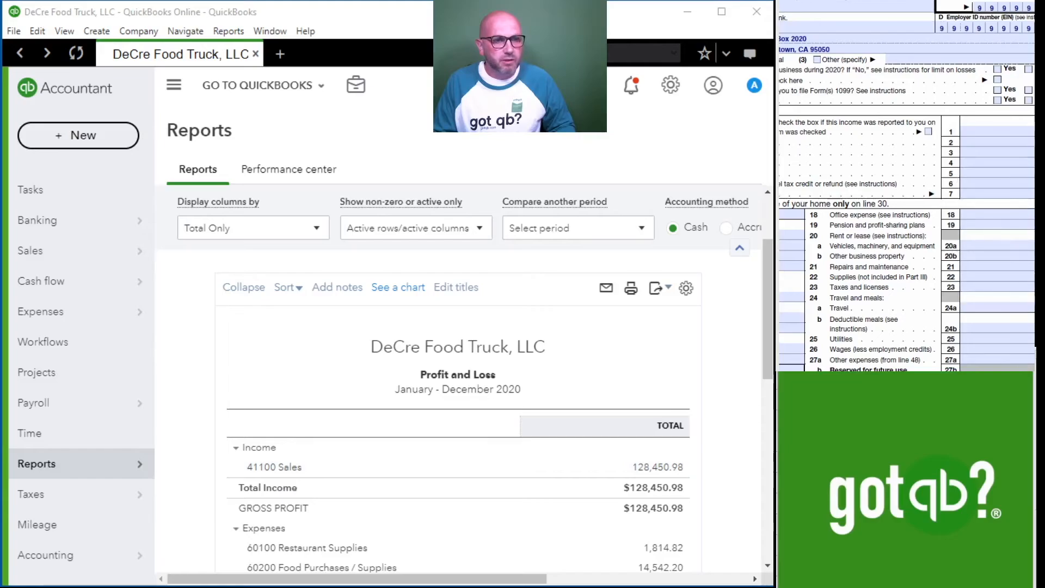
{"action": "scroll", "coordinate": [906, 185], "scroll_direction": "left", "scroll_amount": 3}
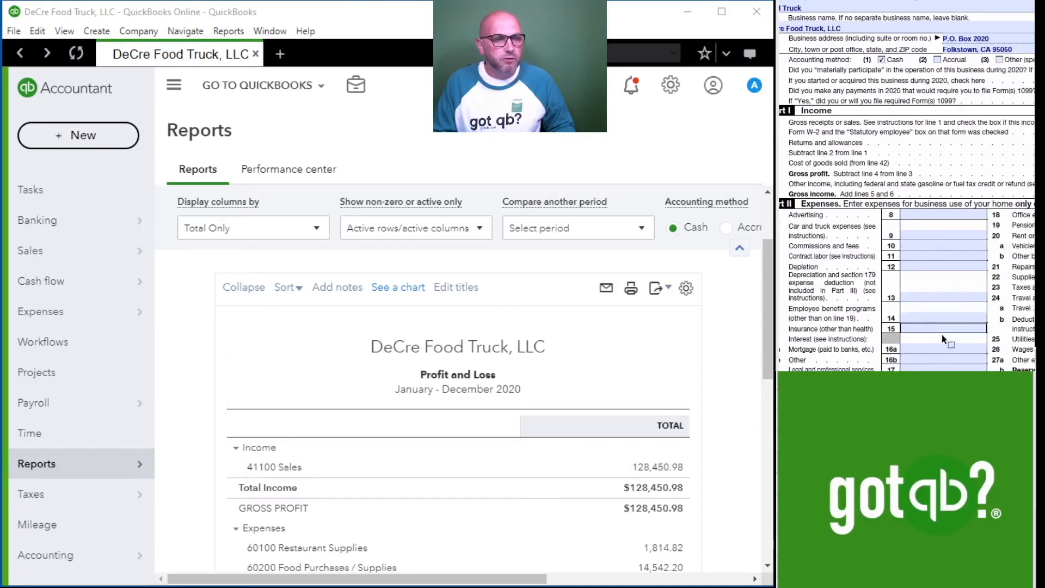
{"action": "scroll", "coordinate": [933, 309], "scroll_direction": "left", "scroll_amount": 1}
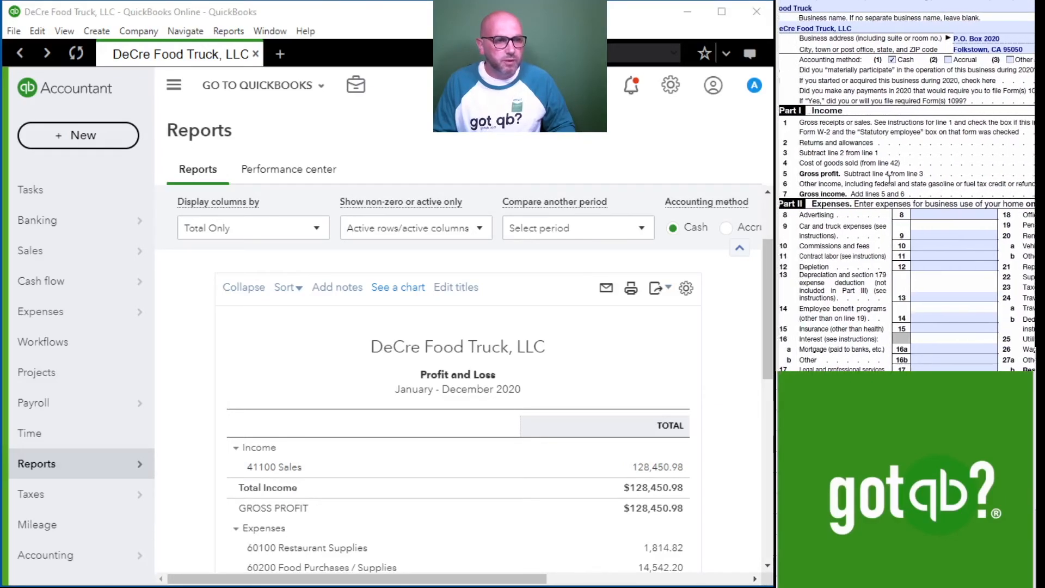
{"action": "scroll", "coordinate": [933, 309], "scroll_direction": "down", "scroll_amount": 2}
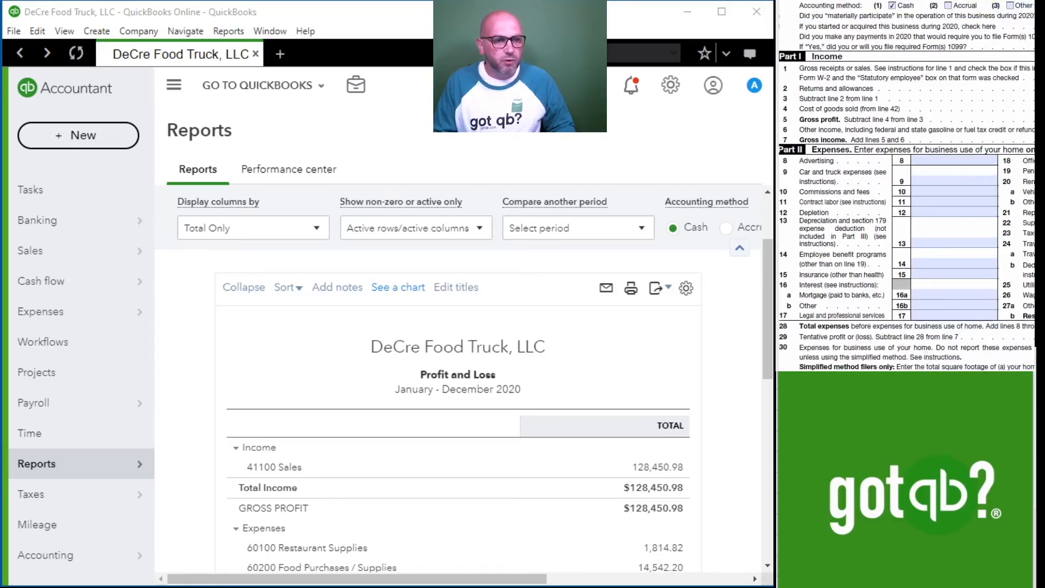
{"action": "scroll", "coordinate": [932, 310], "scroll_direction": "right", "scroll_amount": 3}
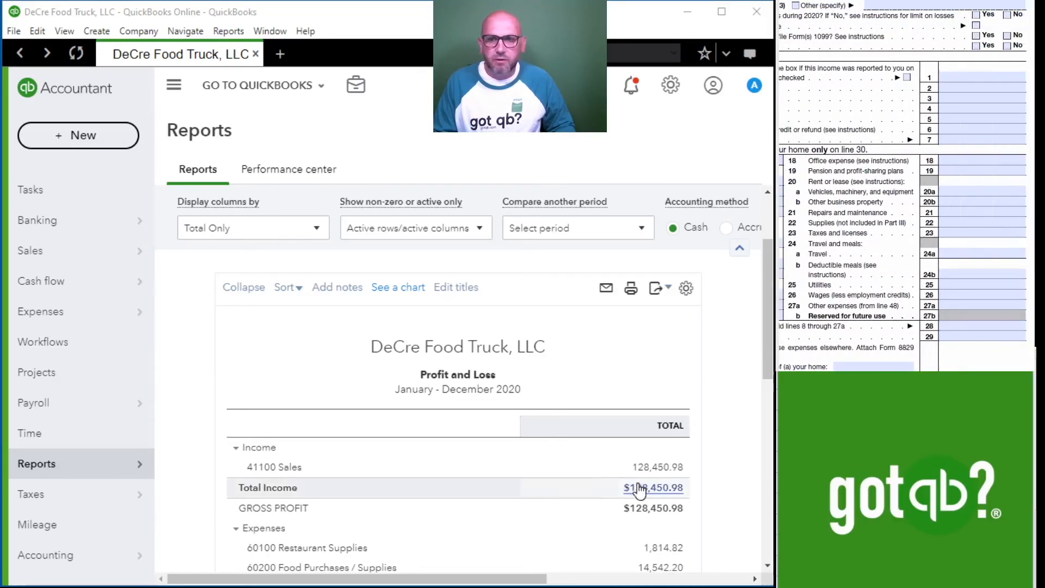
{"action": "scroll", "coordinate": [640, 490], "scroll_direction": "down", "scroll_amount": 10}
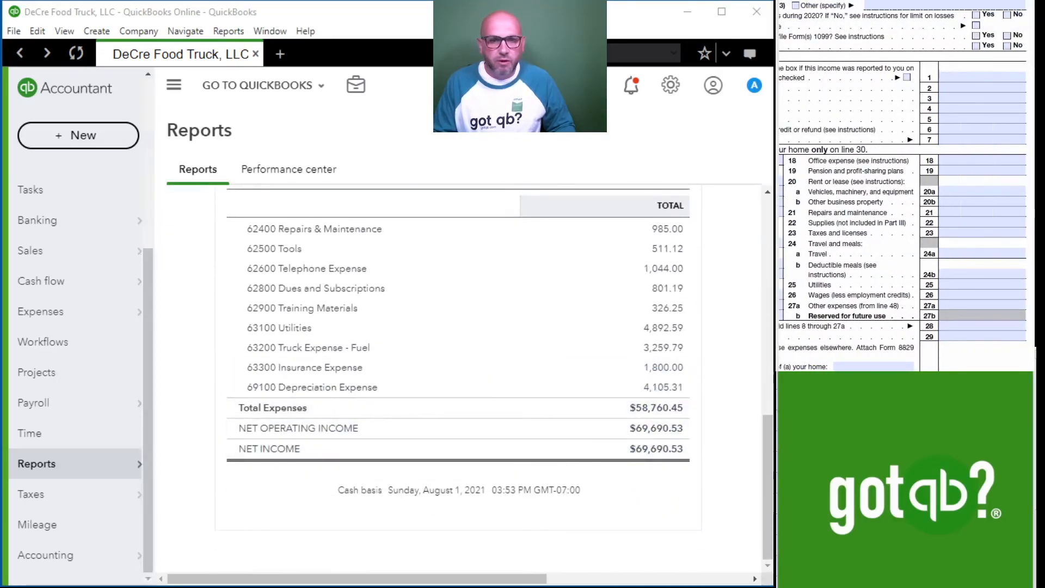
Examine Schedule C's Part II expense lines 8 through 27, total expenses on line 28, and the net profit or loss on line 31.
{"action": "scroll", "coordinate": [906, 218], "scroll_direction": "left", "scroll_amount": 3}
{"action": "scroll", "coordinate": [907, 218], "scroll_direction": "left", "scroll_amount": 1}
{"action": "scroll", "coordinate": [985, 316], "scroll_direction": "right", "scroll_amount": 5}
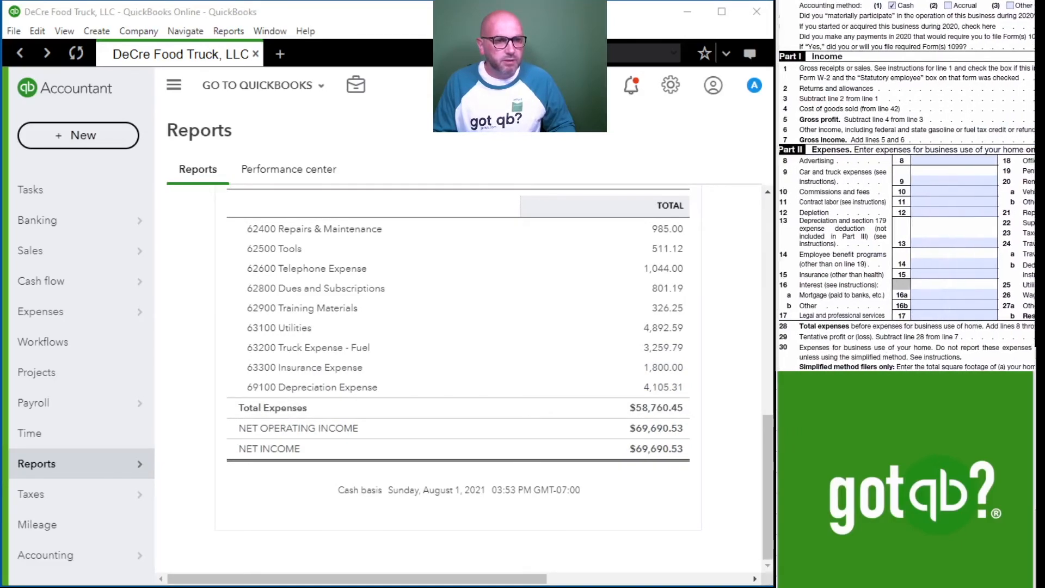
{"action": "scroll", "coordinate": [984, 316], "scroll_direction": "down", "scroll_amount": 1}
{"action": "scroll", "coordinate": [985, 316], "scroll_direction": "down", "scroll_amount": 1}
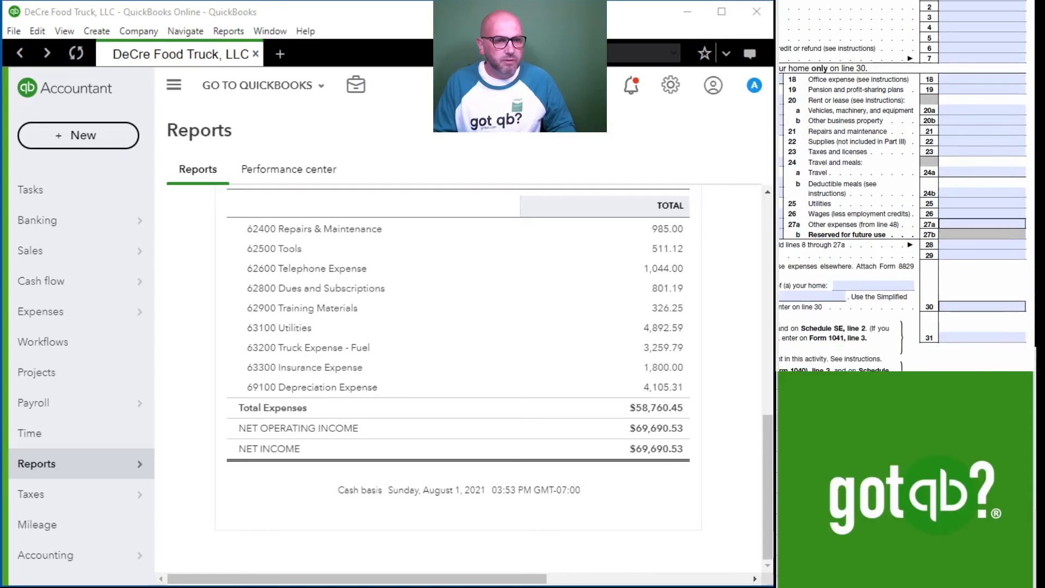
{"action": "scroll", "coordinate": [907, 185], "scroll_direction": "left", "scroll_amount": 3}
{"action": "scroll", "coordinate": [920, 218], "scroll_direction": "right", "scroll_amount": 5}
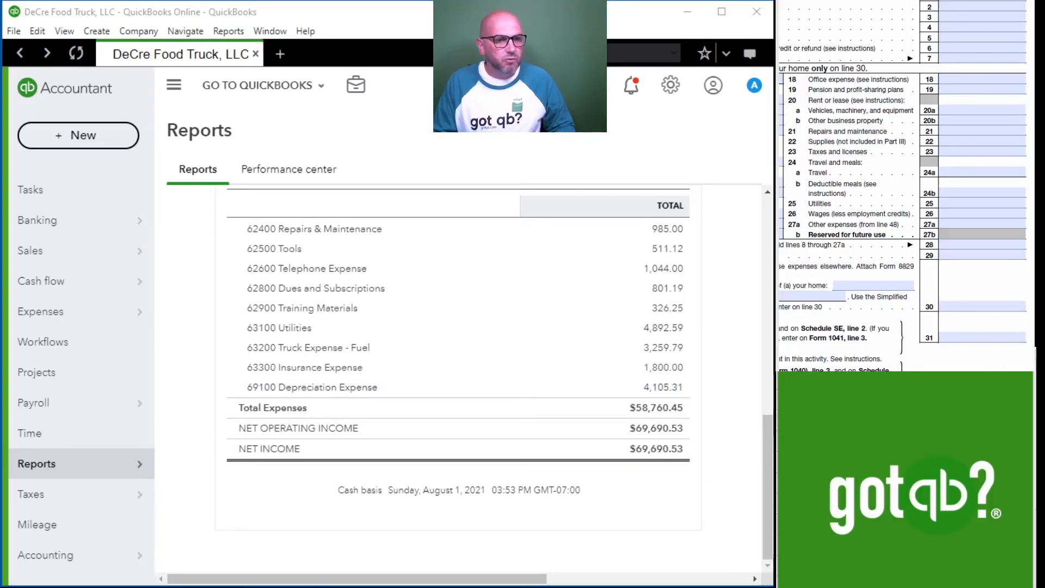
{"action": "scroll", "coordinate": [845, 343], "scroll_direction": "left", "scroll_amount": 3}
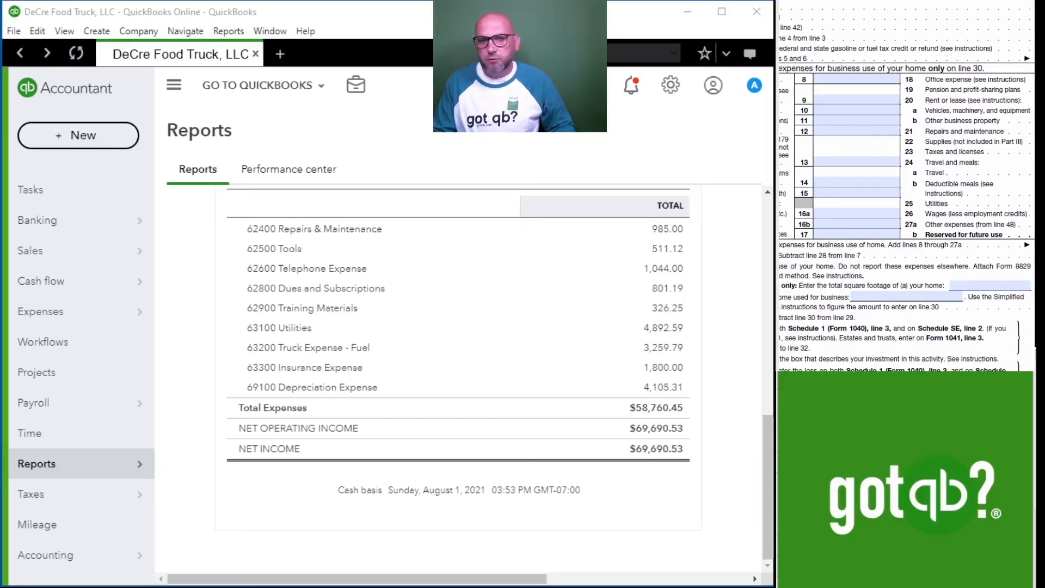
{"action": "scroll", "coordinate": [907, 185], "scroll_direction": "left", "scroll_amount": 3}
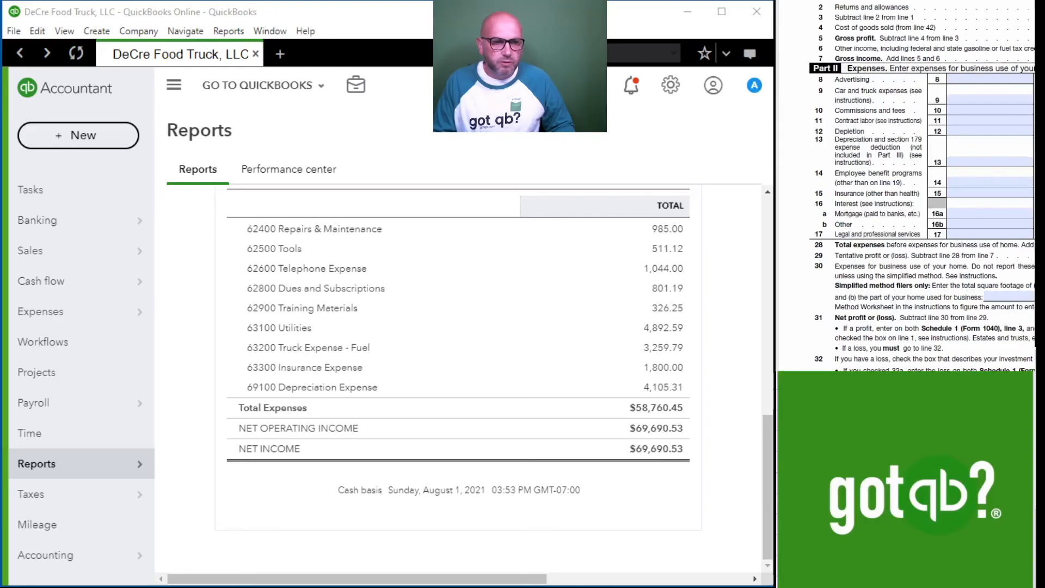
{"action": "scroll", "coordinate": [992, 255], "scroll_direction": "up", "scroll_amount": 6}
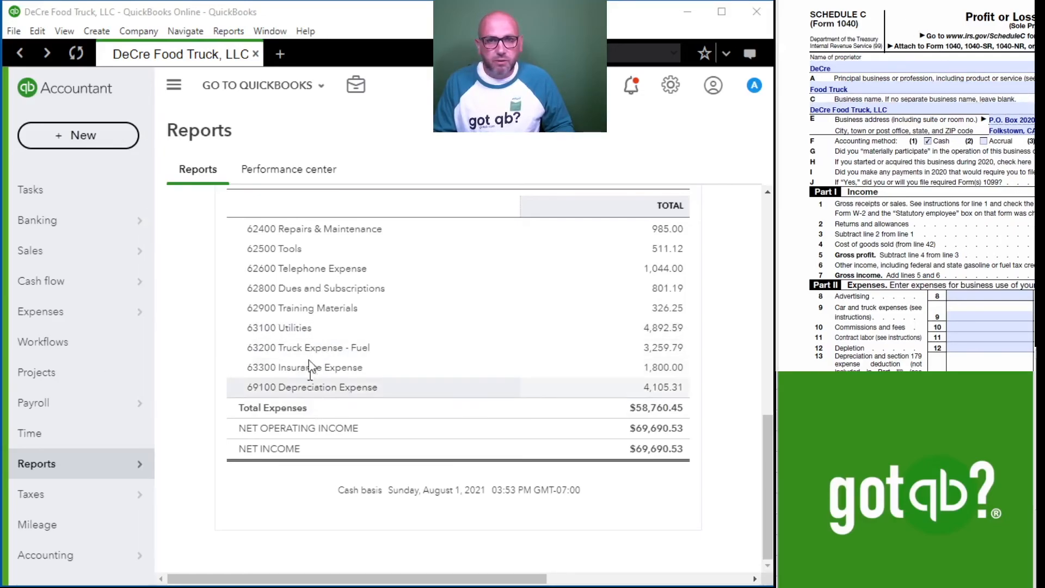
Review the Profit and Loss expense accounts from Food Purchases / Supplies through Depreciation Expense beside Schedule C's header and Part I.
{"action": "scroll", "coordinate": [400, 364], "scroll_direction": "up", "scroll_amount": 3}
{"action": "scroll", "coordinate": [400, 364], "scroll_direction": "up", "scroll_amount": 1}
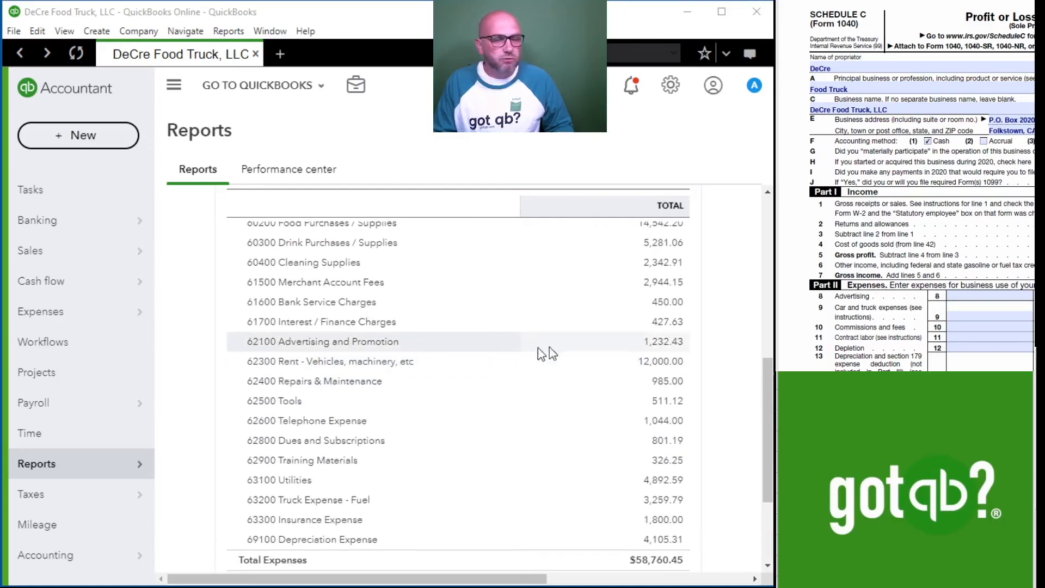
{"action": "scroll", "coordinate": [489, 387], "scroll_direction": "down", "scroll_amount": 2}
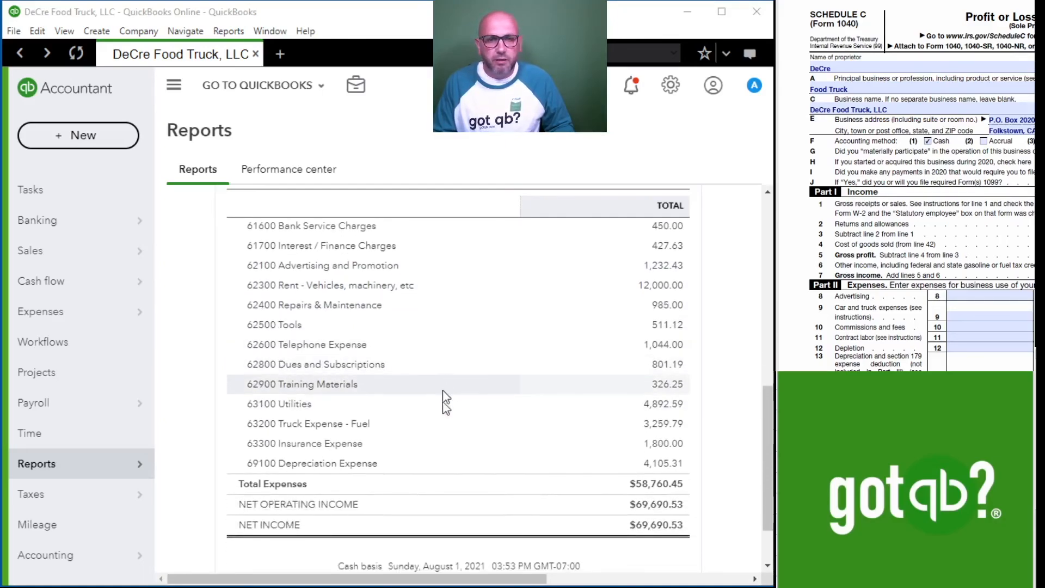
{"action": "mouse_move", "coordinate": [142, 497]}
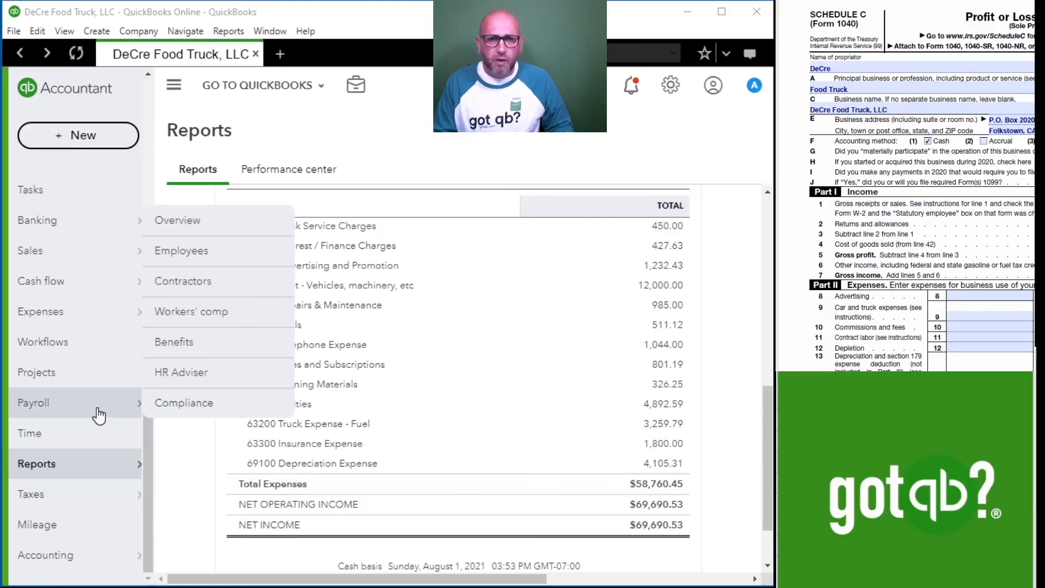